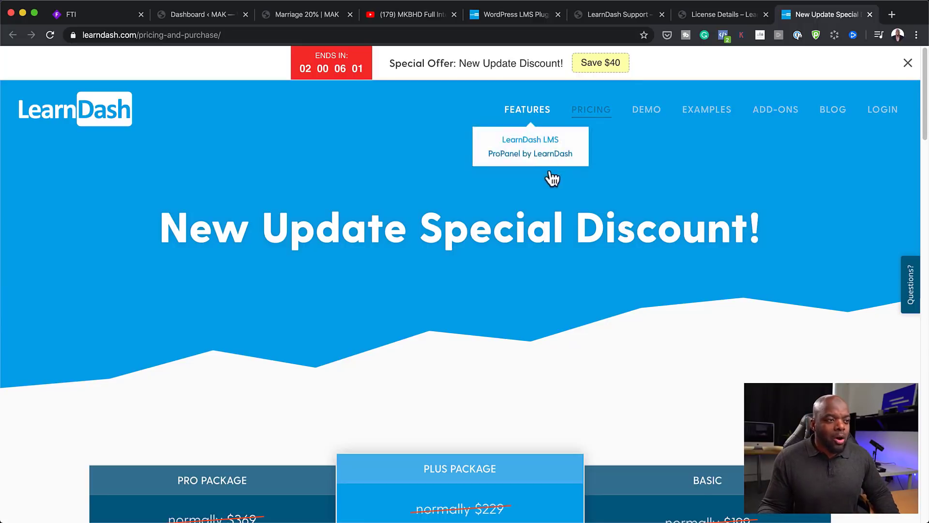
- Examine the prices and included features of the LearnDash Pro, Plus and Basic packages
scroll(585, 185, down, 1)
scroll(587, 184, down, 7)
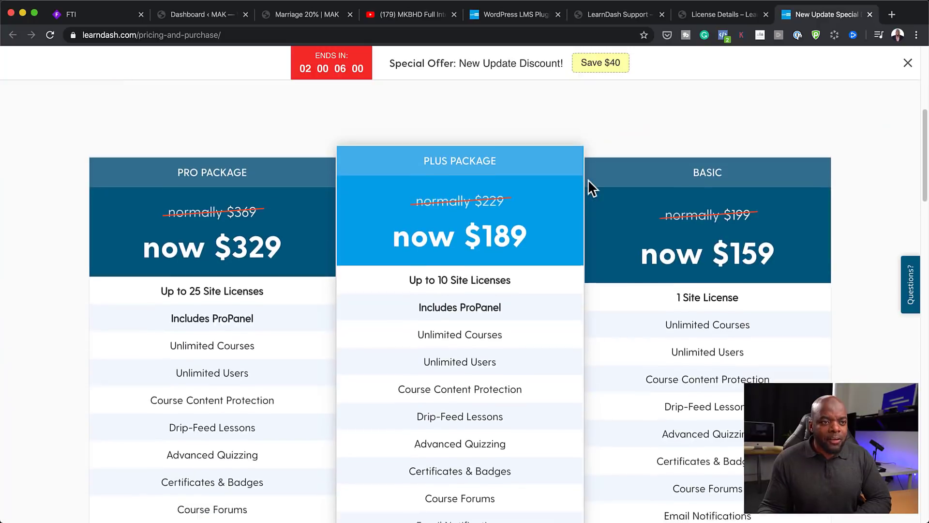
scroll(587, 180, down, 1)
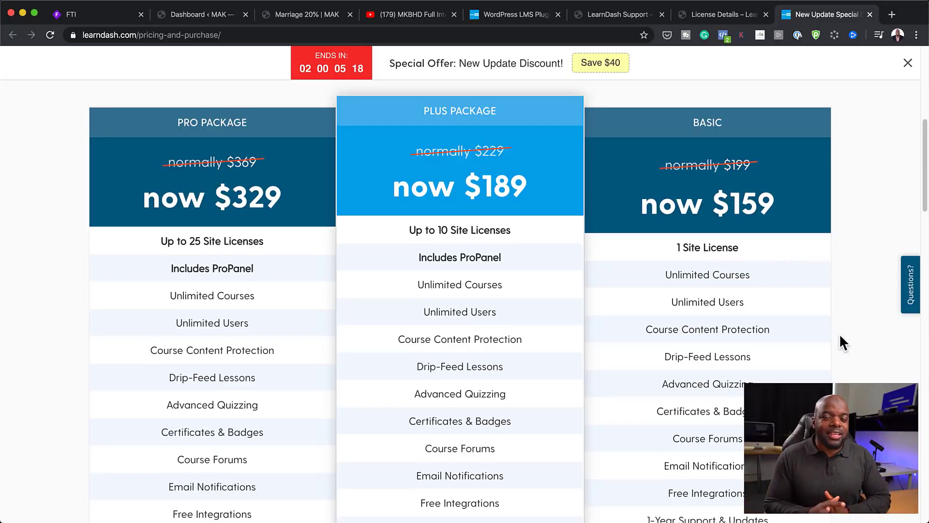
scroll(838, 342, down, 1)
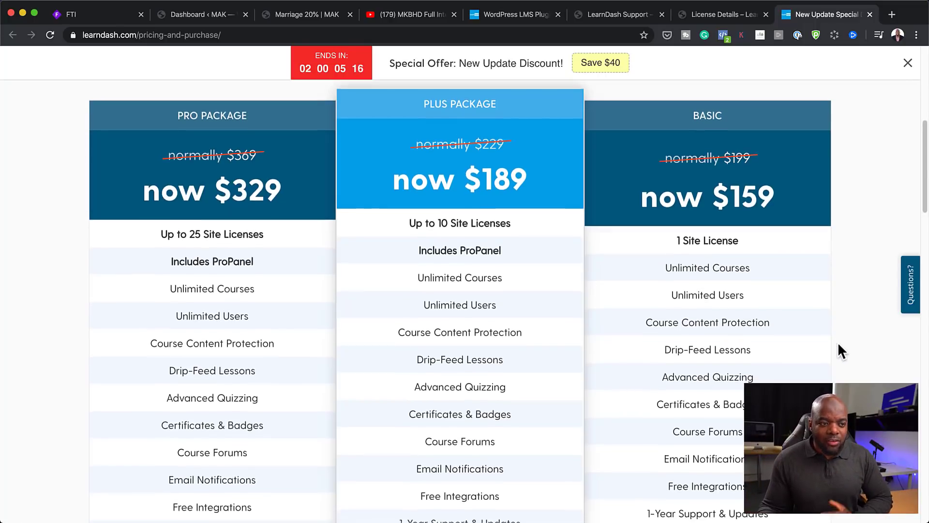
scroll(839, 349, down, 3)
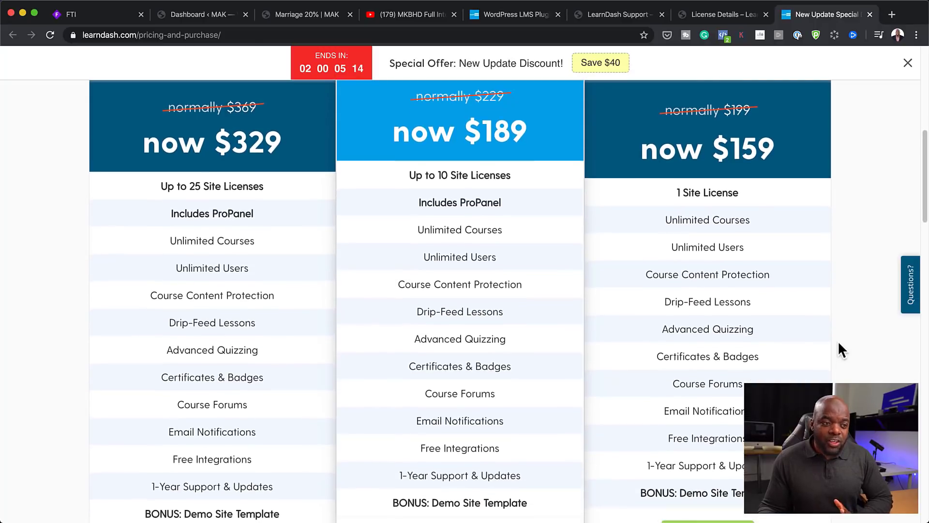
scroll(838, 340, down, 2)
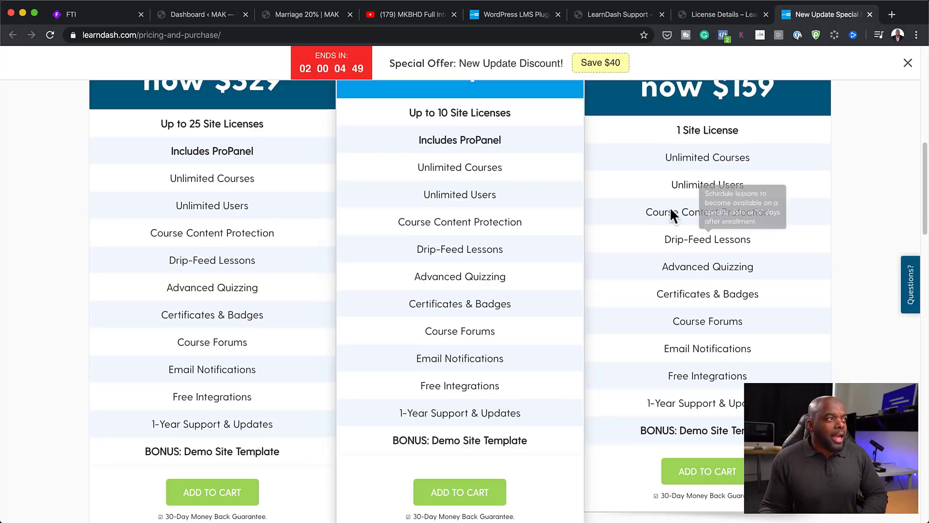
- Switch to the WordPress admin site, then install and activate the LearnDash plugin from learndash-v3.1.6.zip
click(203, 14)
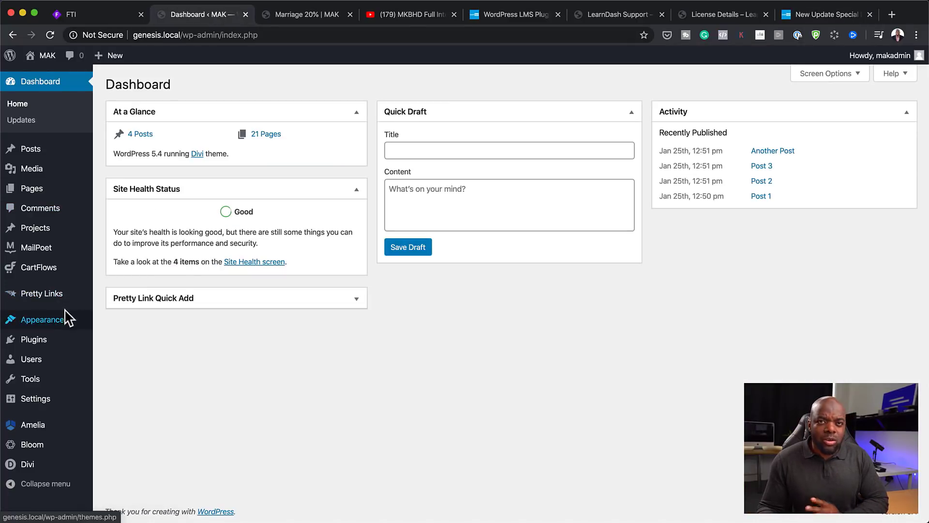
mouse_move(53, 344)
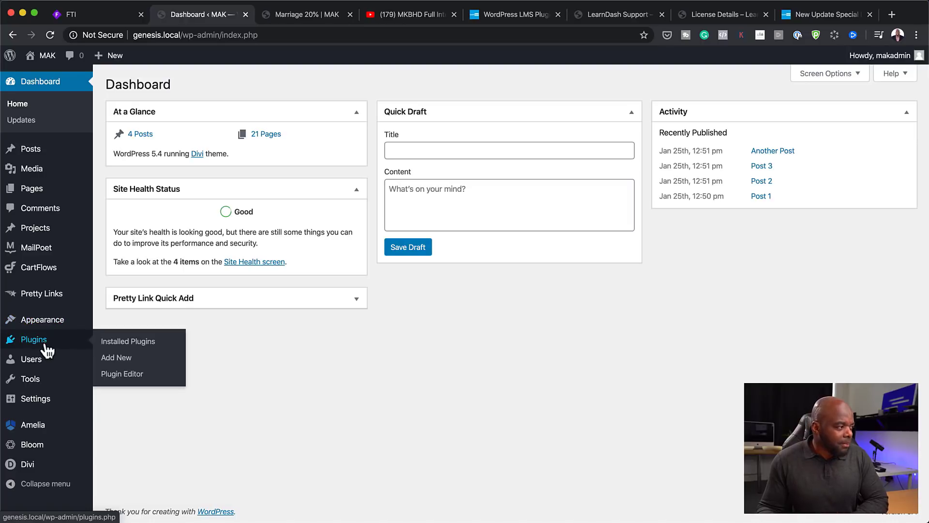
click(124, 360)
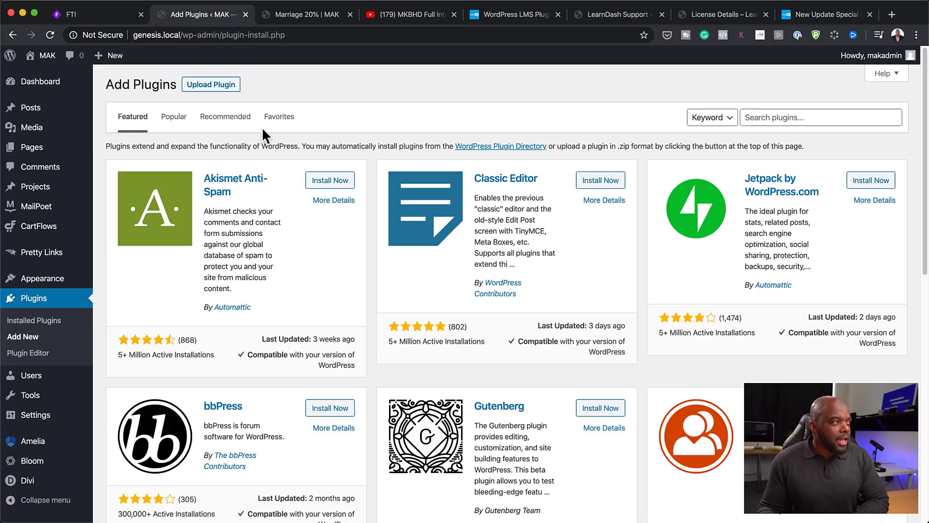
click(221, 89)
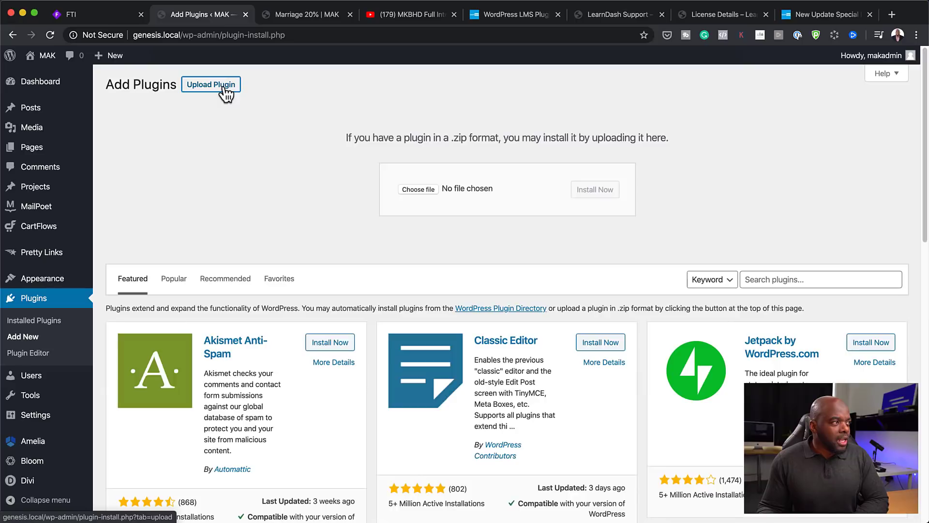
click(417, 190)
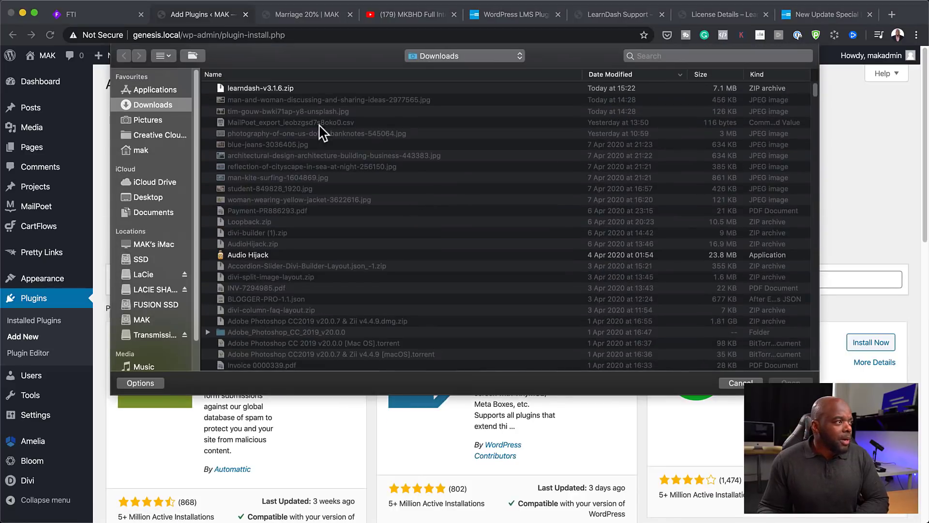
double_click(289, 89)
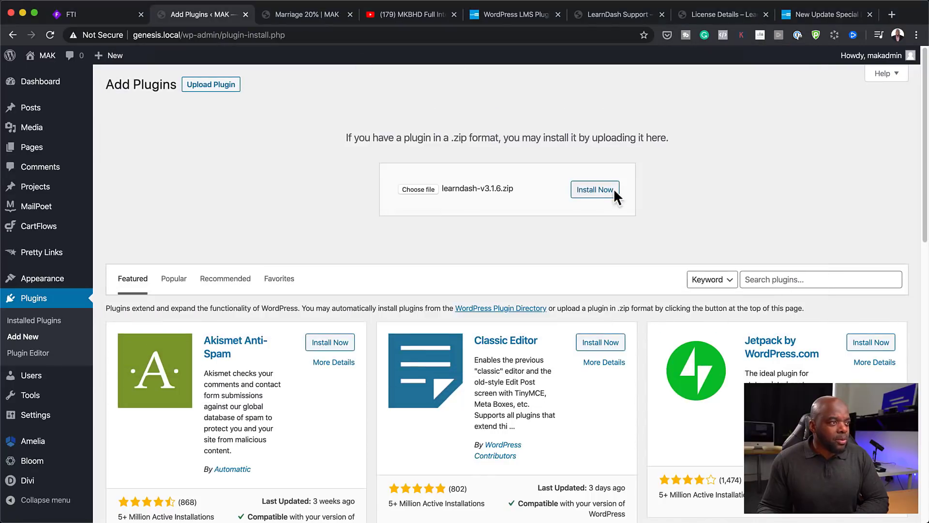
click(611, 192)
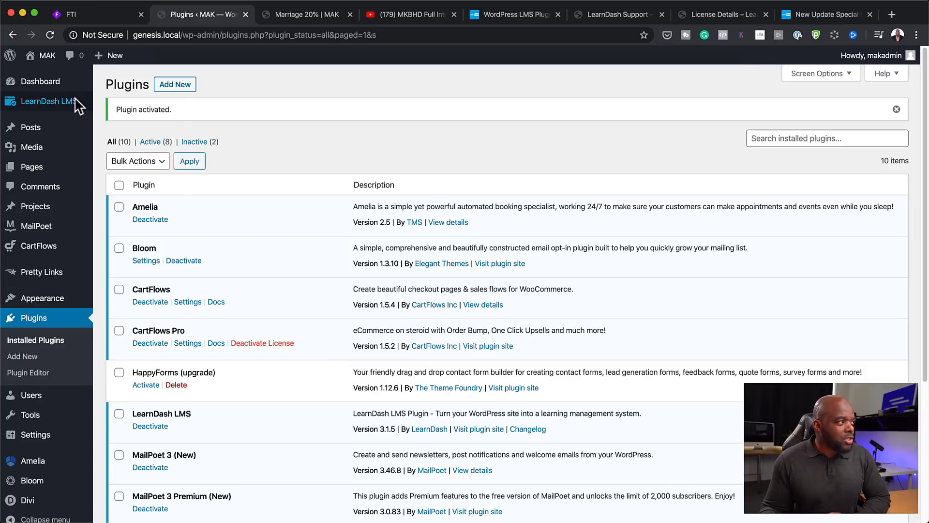
- Create a new LearnDash course titled "Baking Basics" and publish it
mouse_move(43, 108)
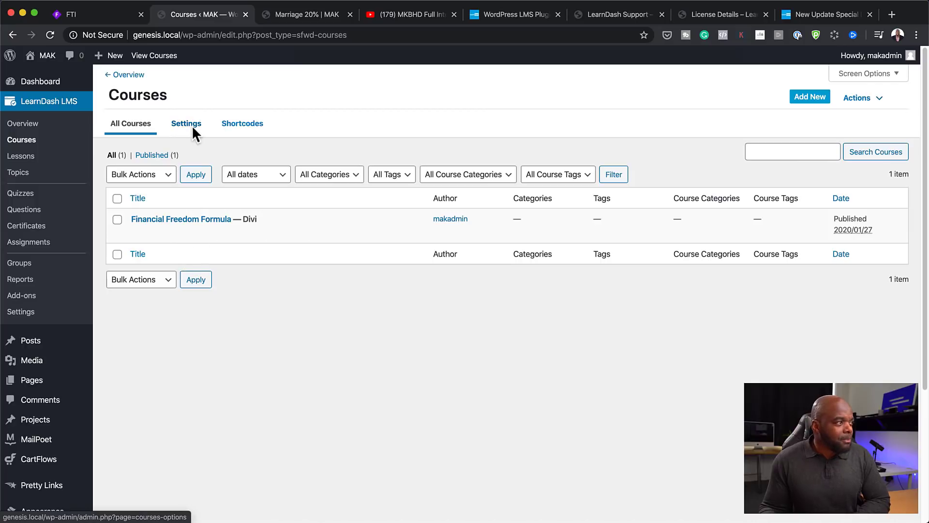
click(815, 98)
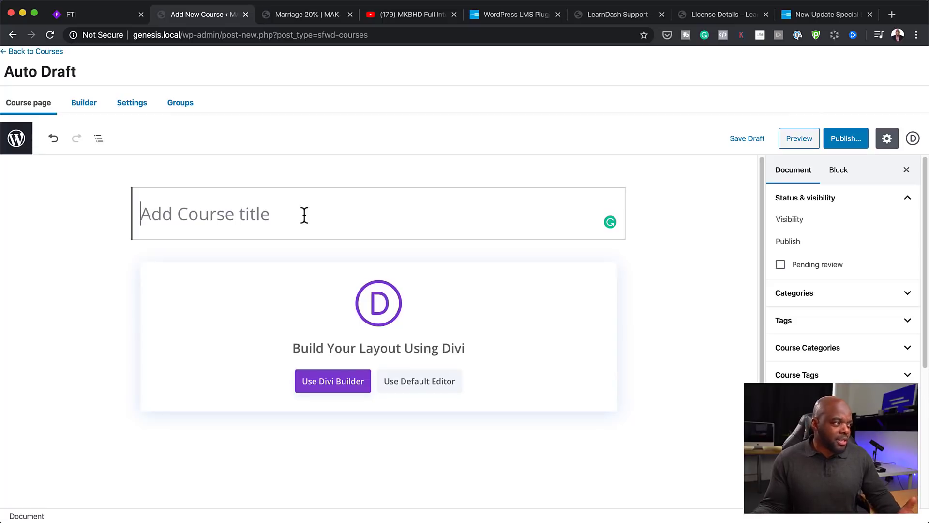
text(Ba)
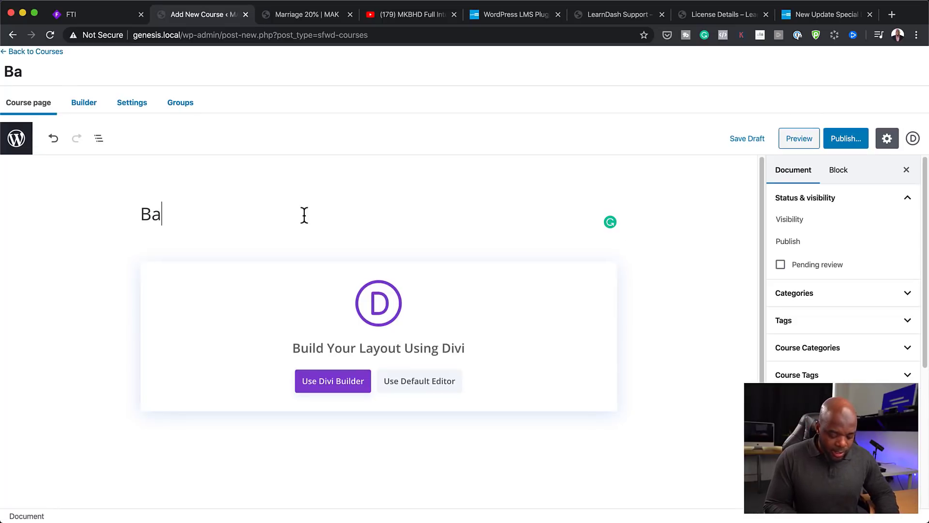
text(king Basics)
click(854, 143)
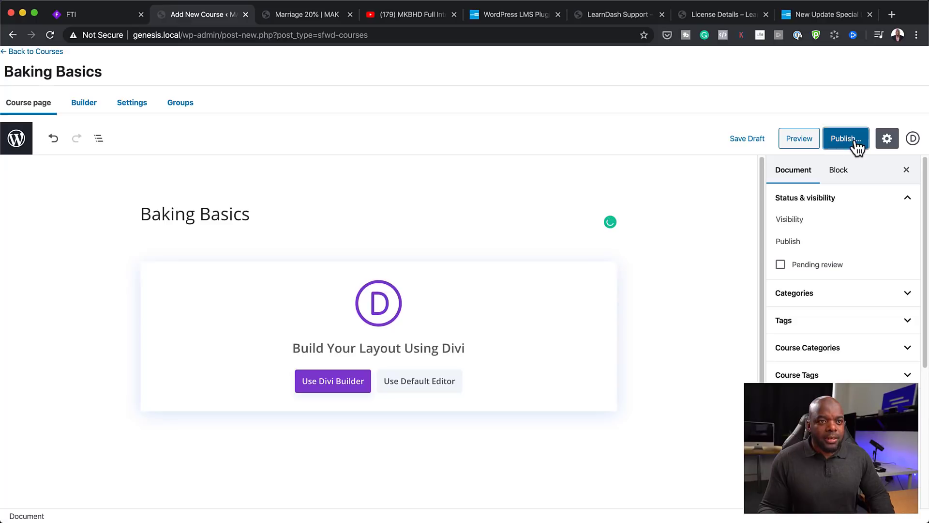
click(854, 131)
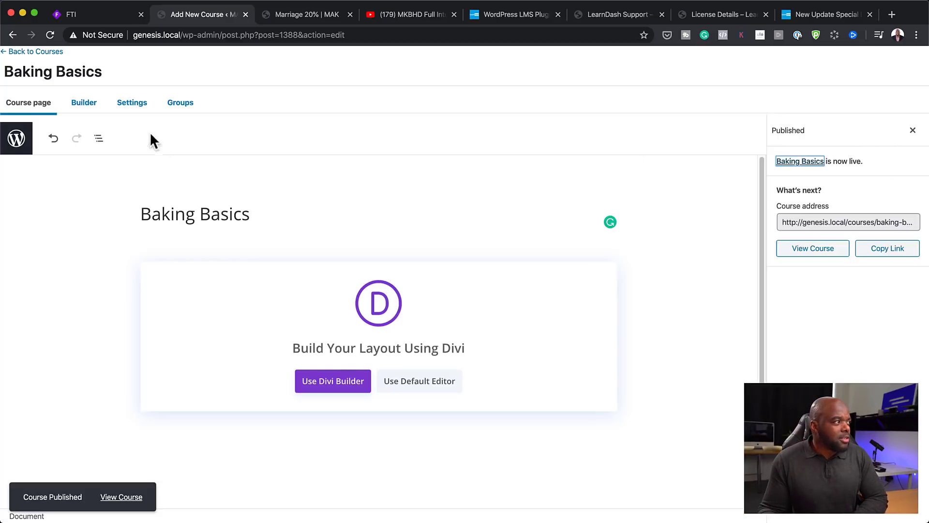
- Open the course builder for Baking Basics and add a section heading titled "Welcome"
click(86, 104)
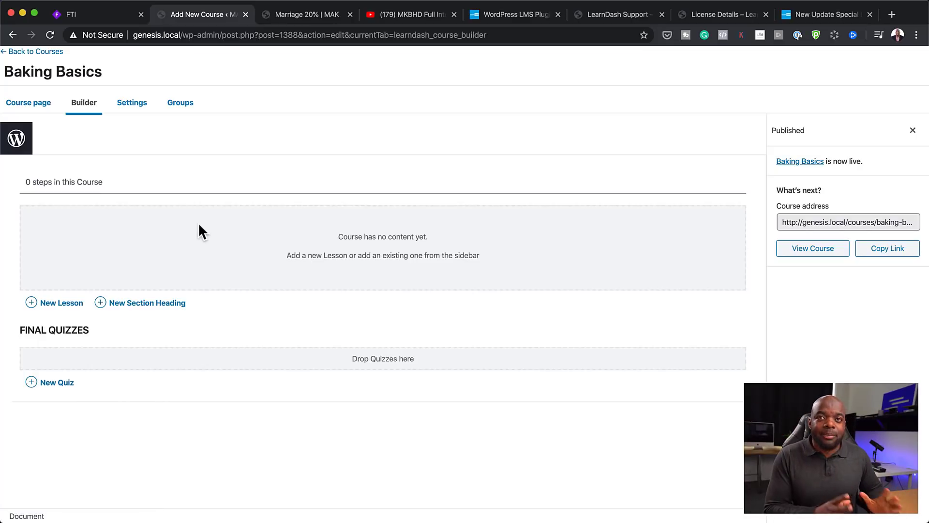
click(119, 304)
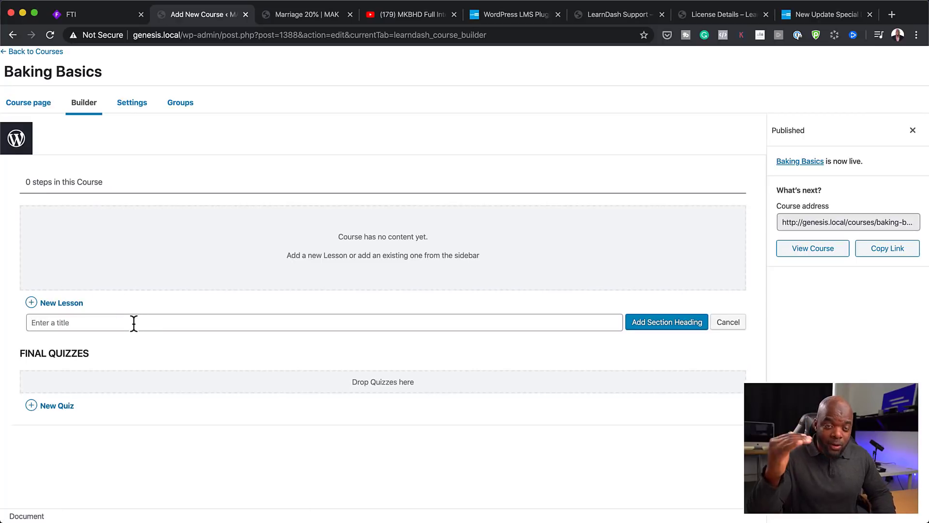
text(Welco)
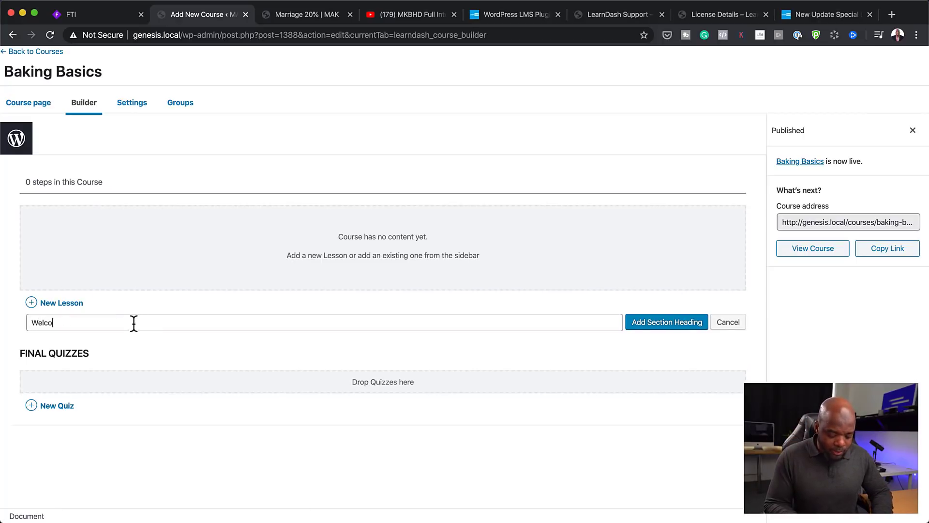
text(me)
click(674, 321)
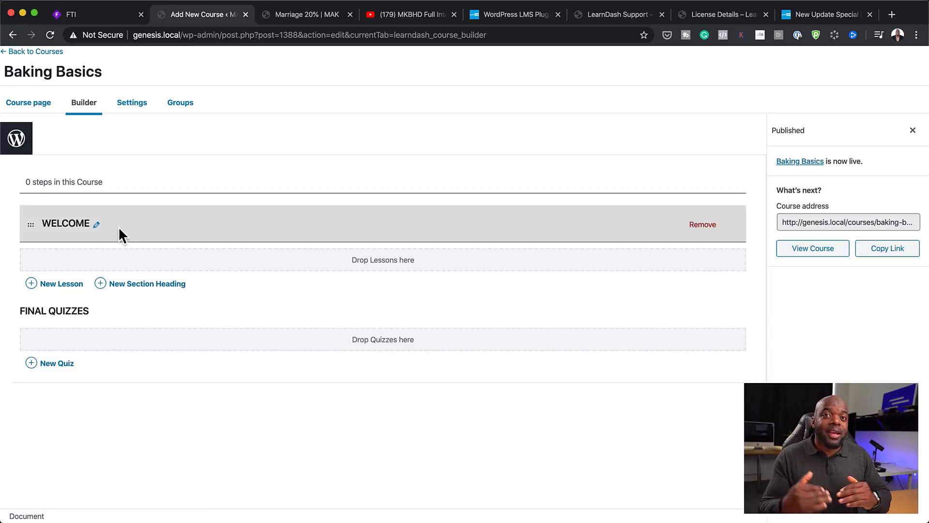
- Add a lesson titled "Lesson 1 | All the flour" under the Welcome section
click(33, 286)
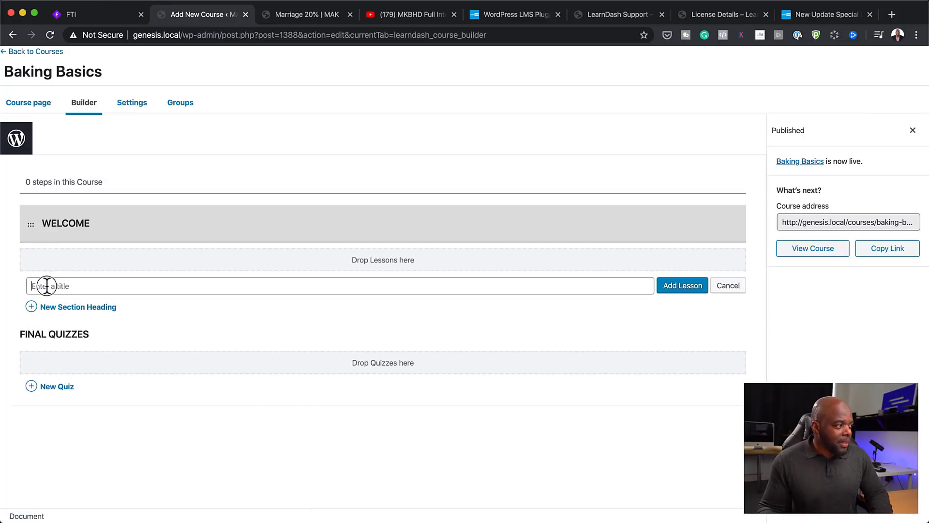
text(Lesson 1 | All the floue)
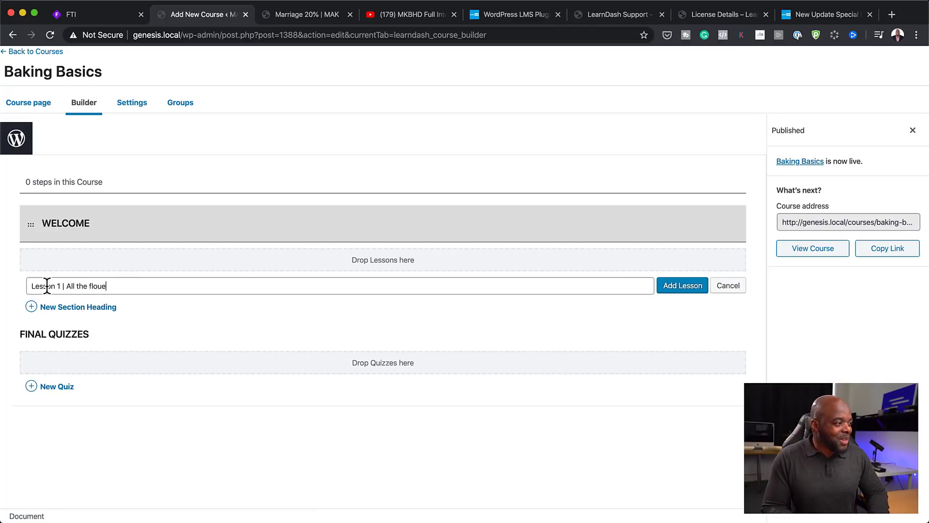
key(BackSpace)
text(r)
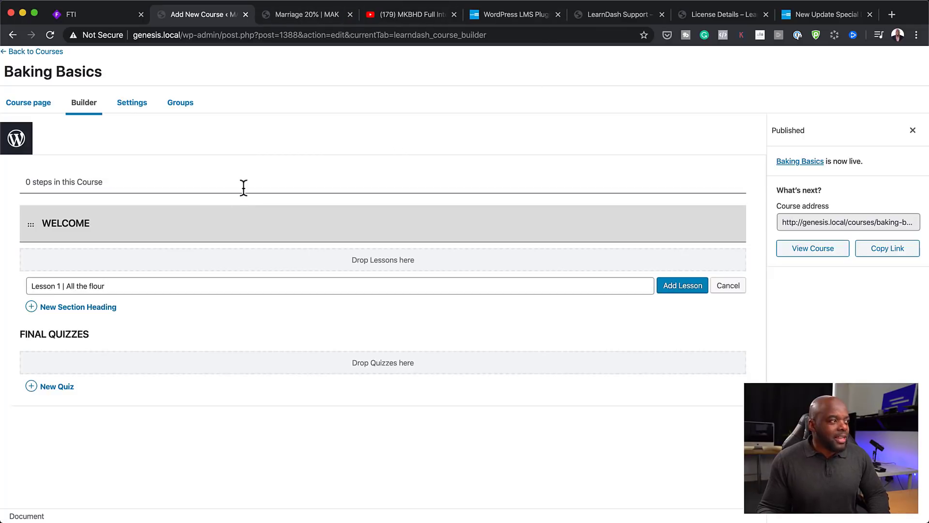
click(684, 286)
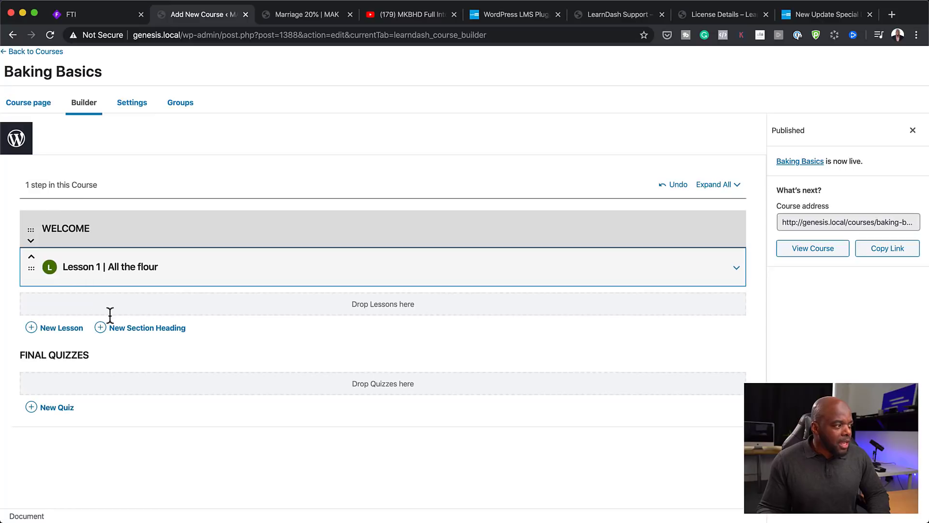
- Add a second lesson titled "Lesson 2 | Choosing the mixer" after Lesson 1
click(65, 329)
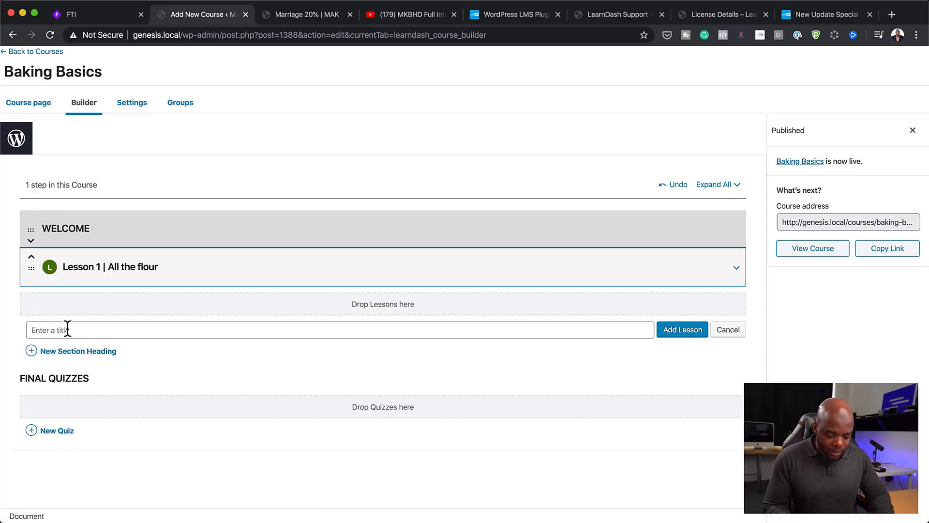
text(Lesson 2)
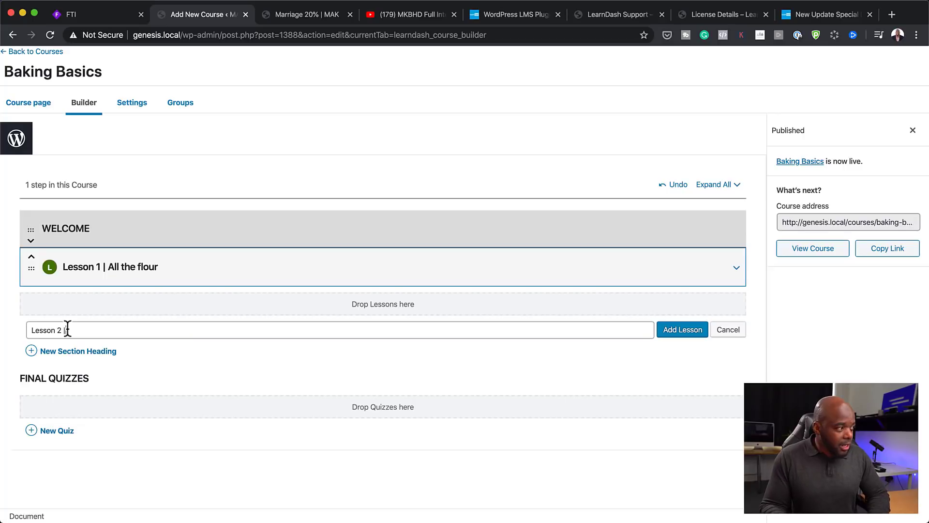
text( | Choosing themixer)
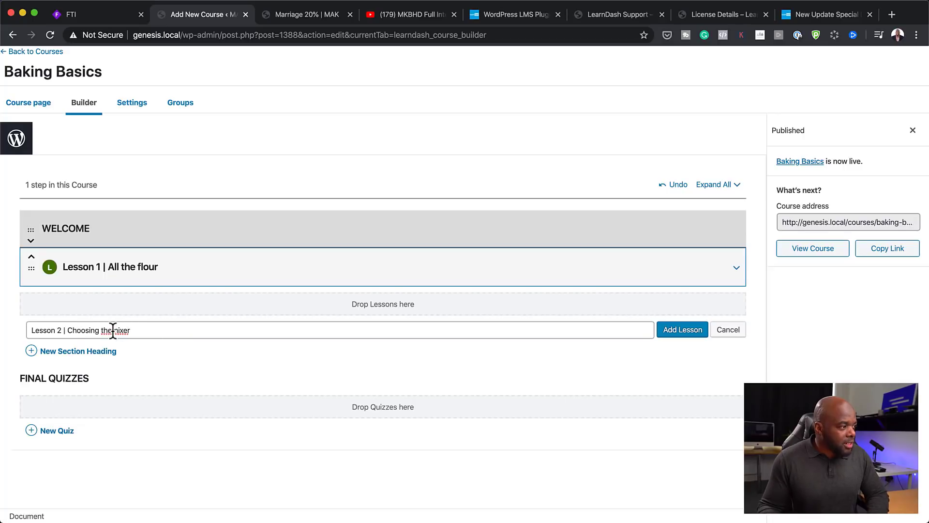
click(702, 328)
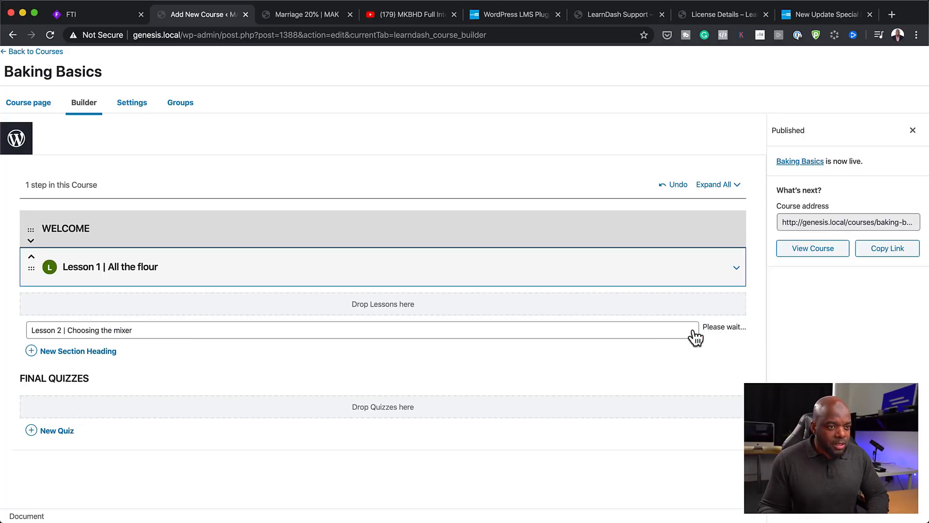
- Add a third lesson titled "Lesson 3" at the end of the Welcome section
click(61, 366)
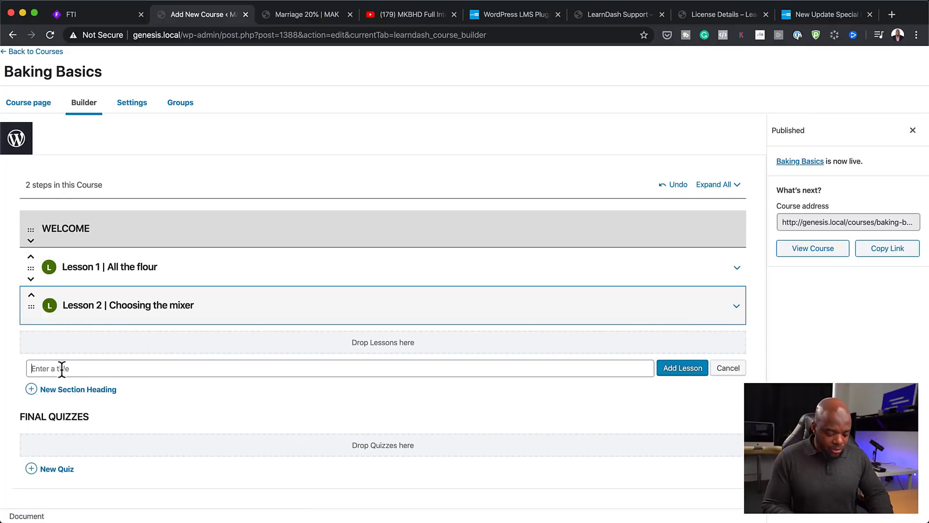
text(Lesson 3)
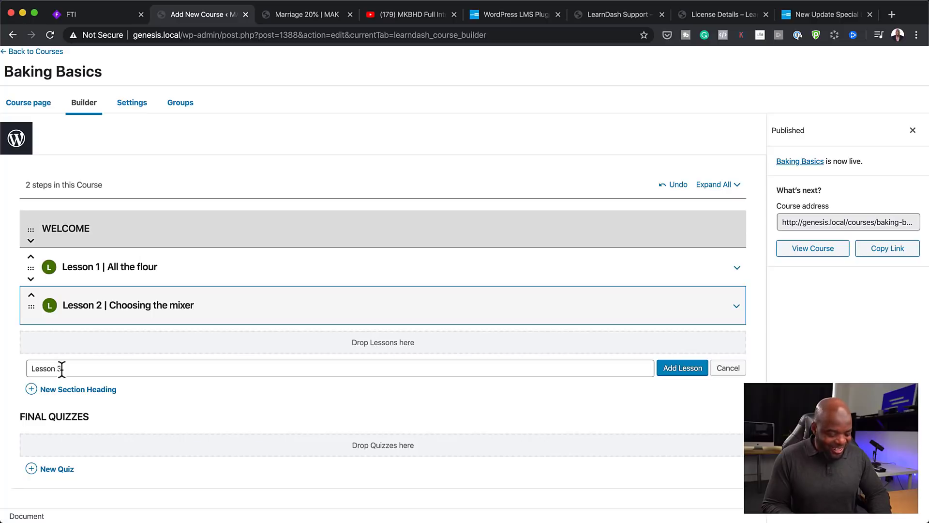
click(677, 369)
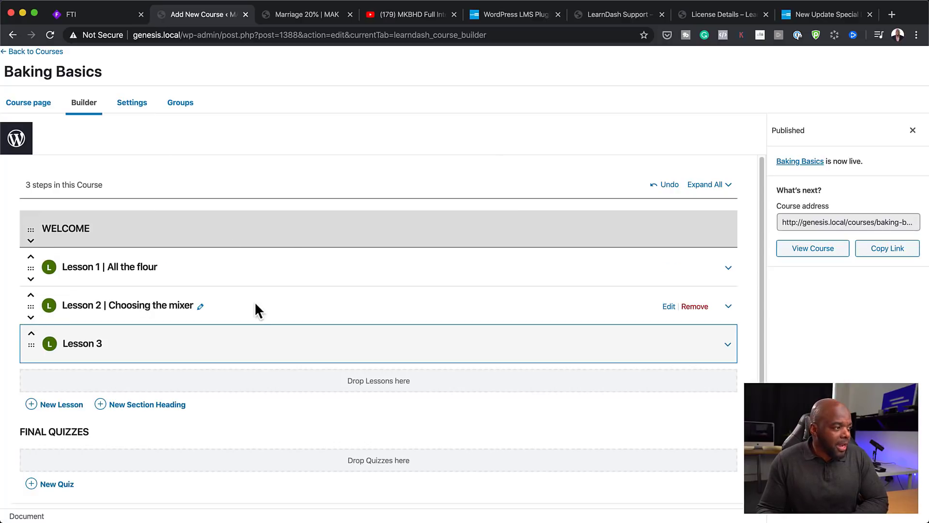
- Reorder Lesson 2 to sit below Lesson 3, and move it back above Lesson 3
drag(29, 306, 18, 343)
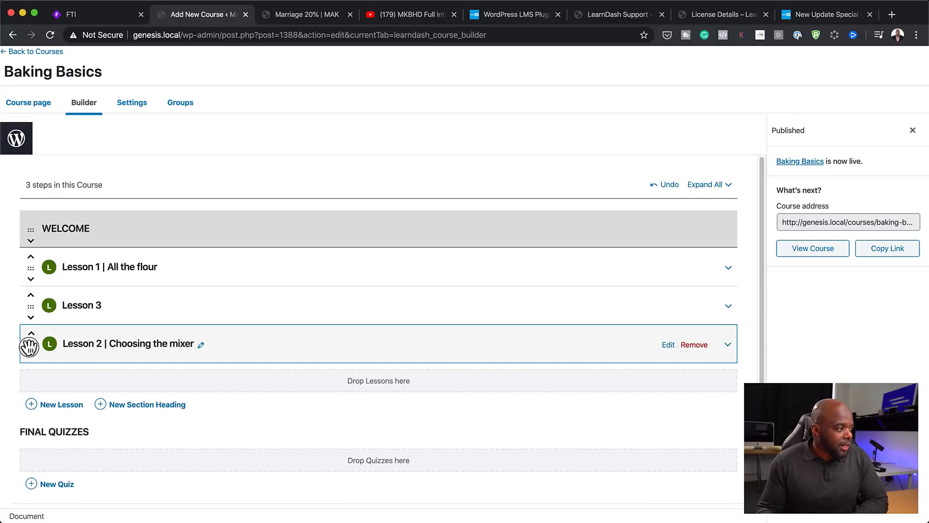
click(31, 333)
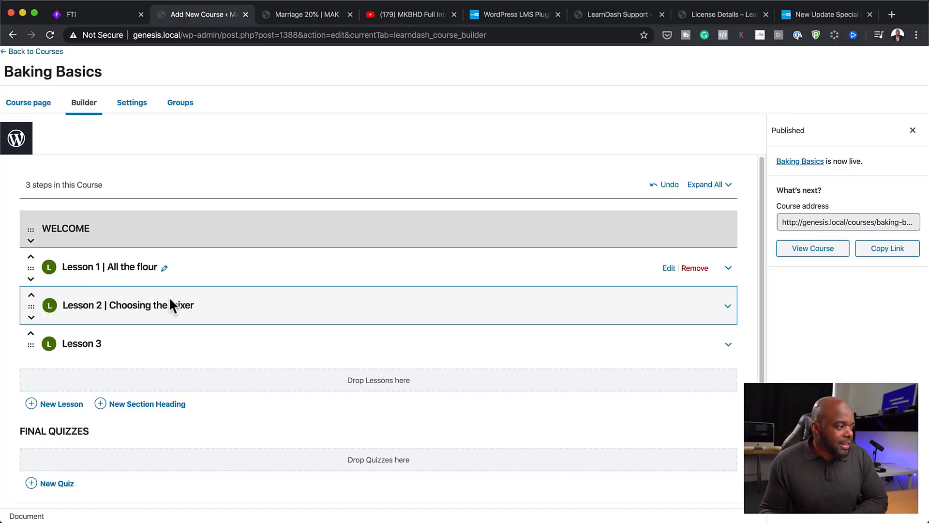
- Add a section heading titled "Module 1" below Lesson 2 and arrange Lesson 3 directly beneath it
click(136, 405)
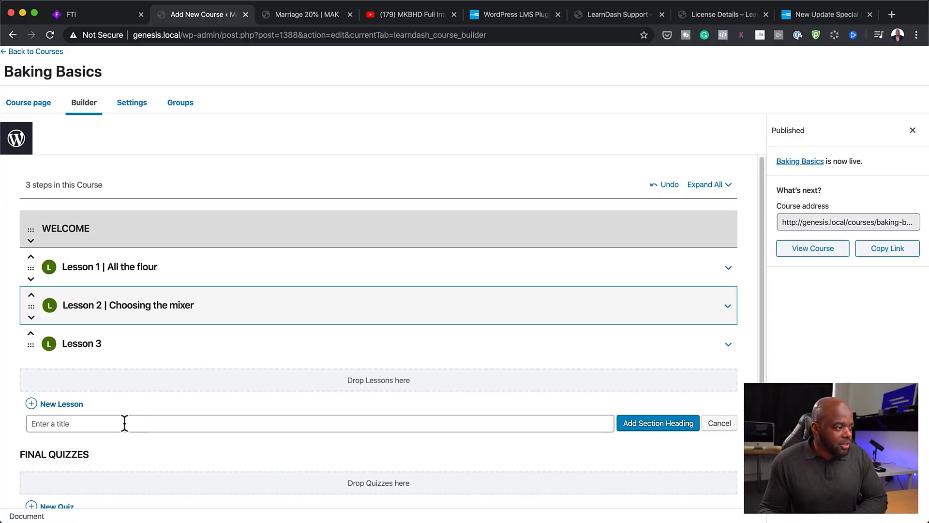
text(Mo)
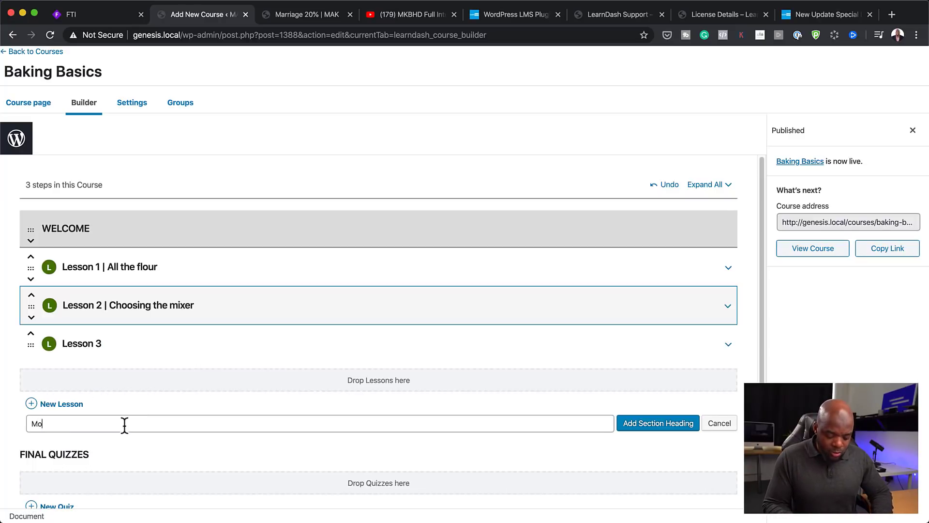
text(dule 1)
click(683, 428)
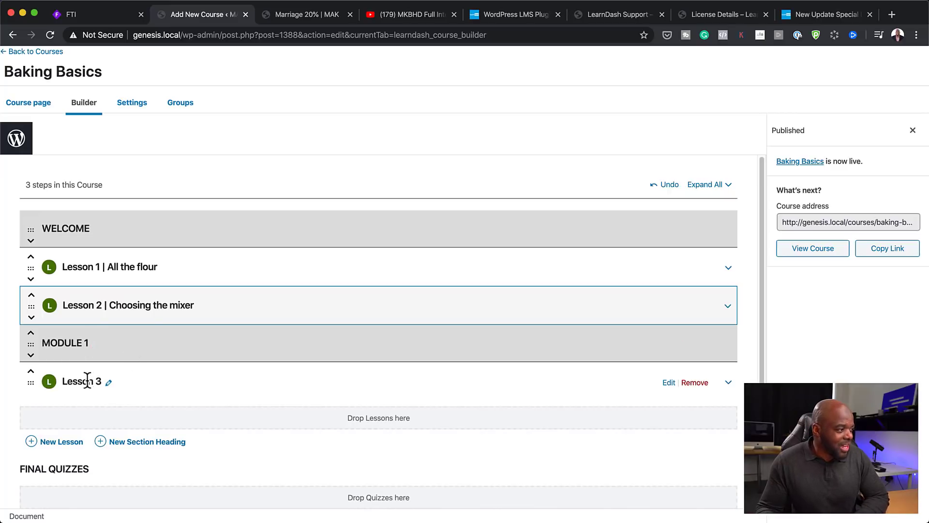
click(31, 371)
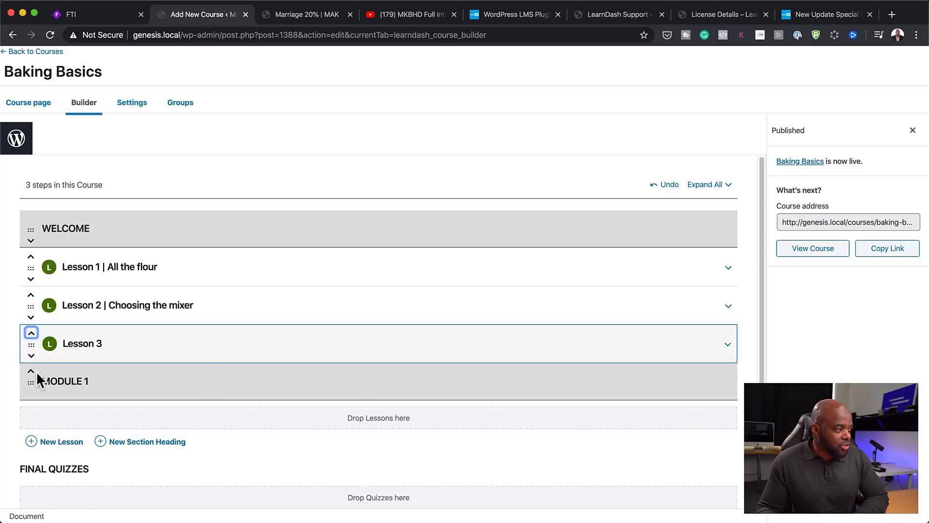
click(31, 355)
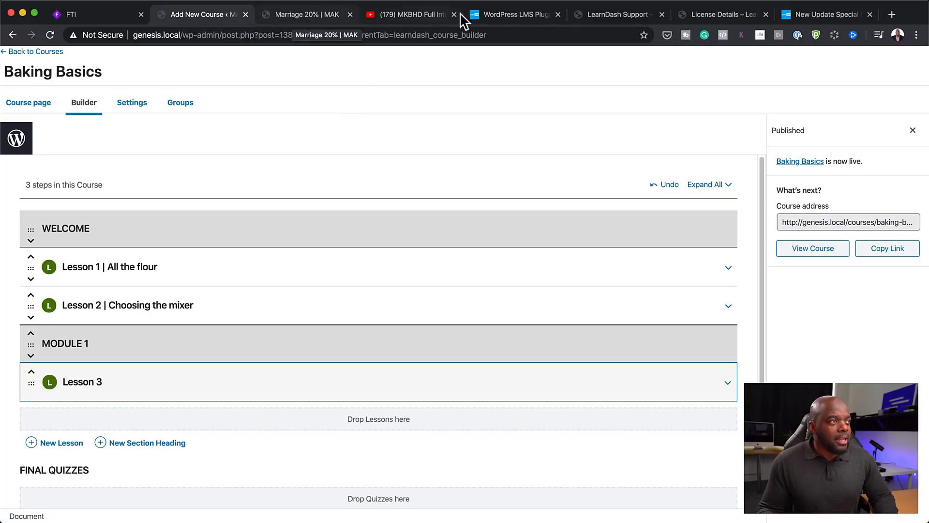
- Open lorem2.com in the LearnDash pricing page's browser tab and copy all five short placeholder paragraphs
click(818, 15)
click(611, 34)
text(lor)
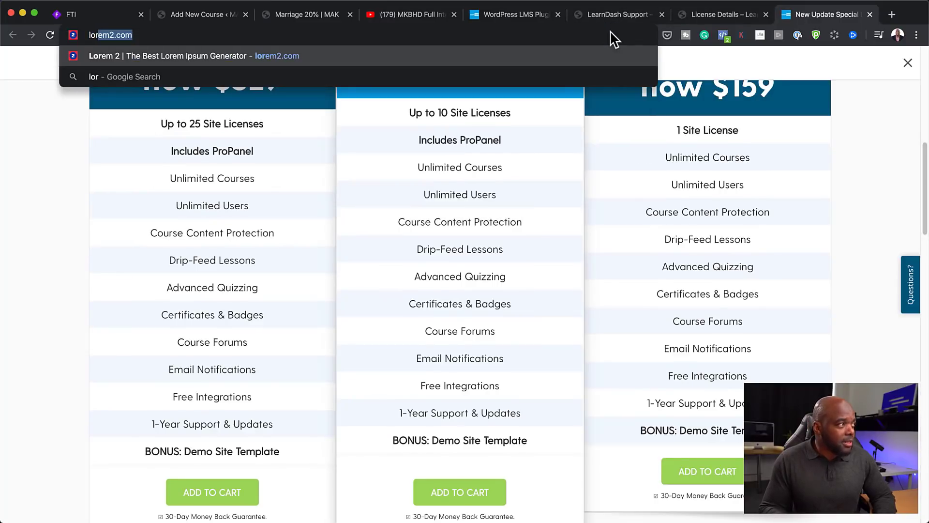
key(Return)
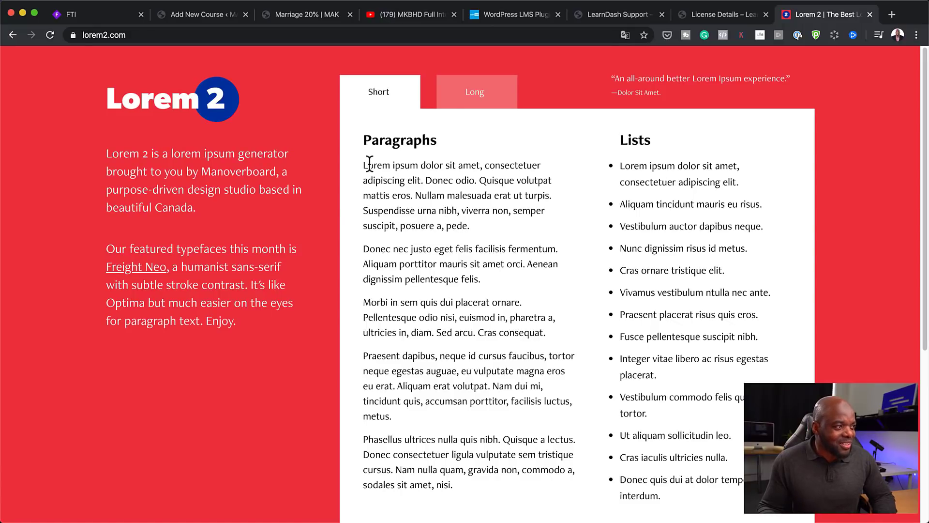
drag(364, 165, 467, 485)
key(super+c)
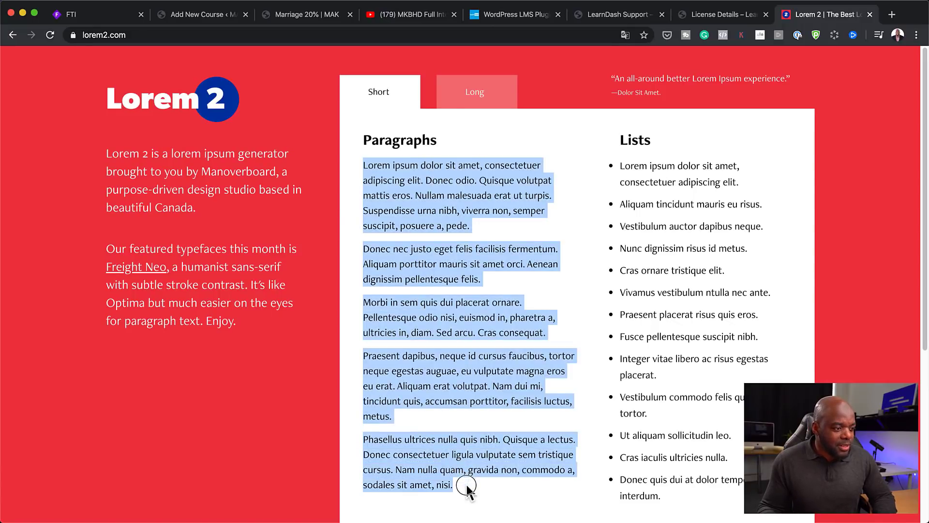
- Return to the Baking Basics builder and open "Lesson 1 | All the flour" for editing, leaving the builder page
click(213, 16)
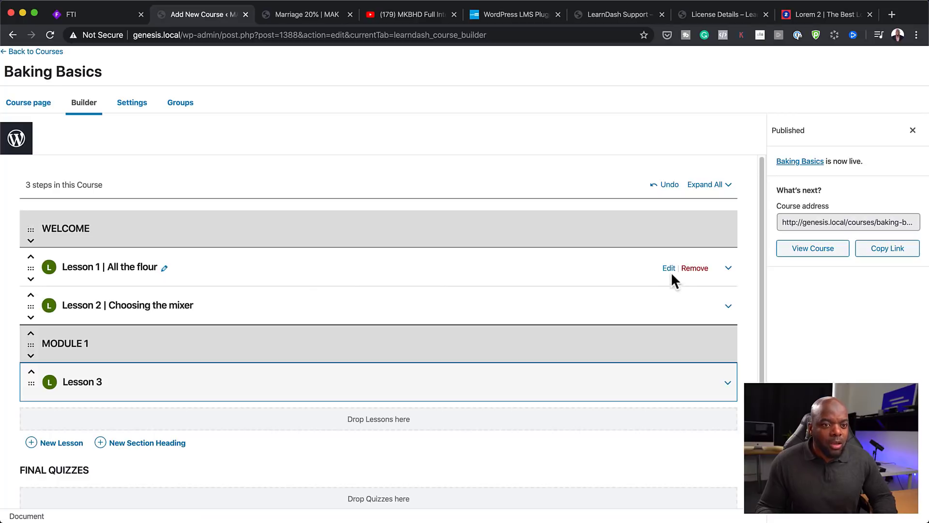
click(669, 267)
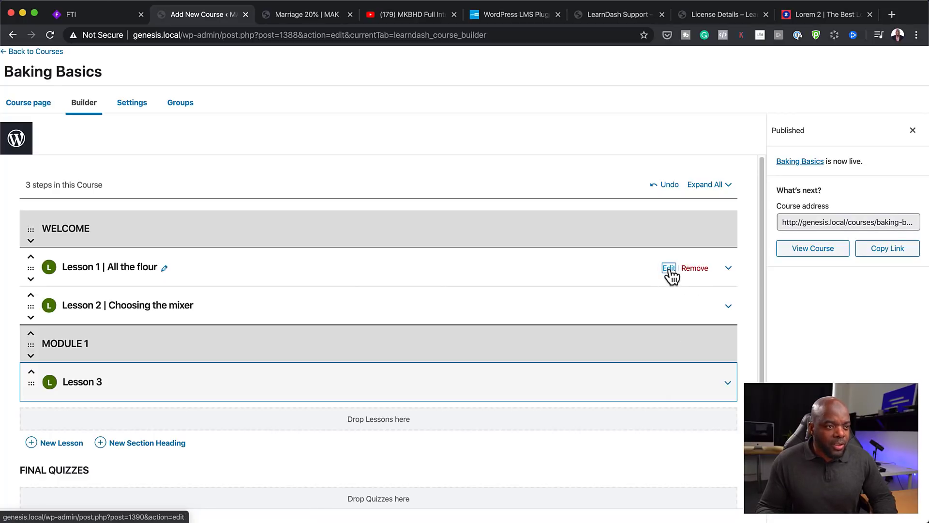
click(496, 180)
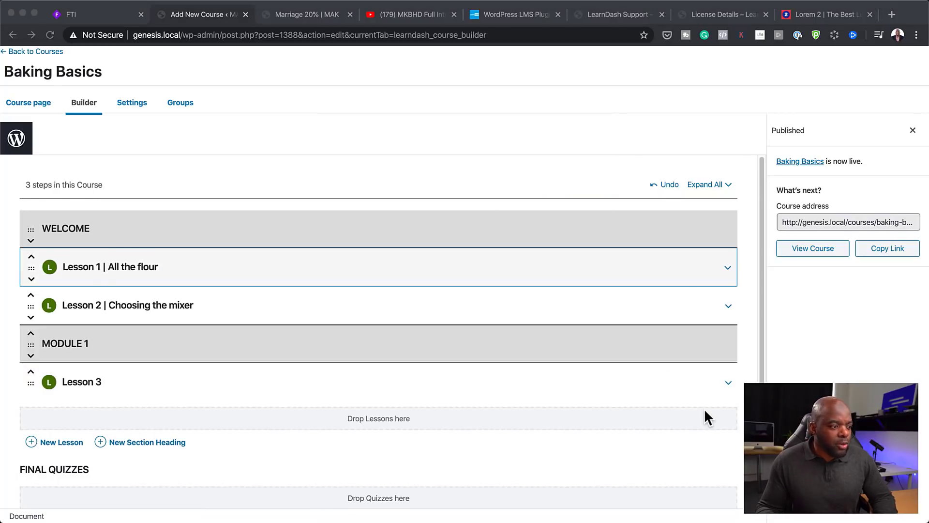
scroll(653, 425, down, 2)
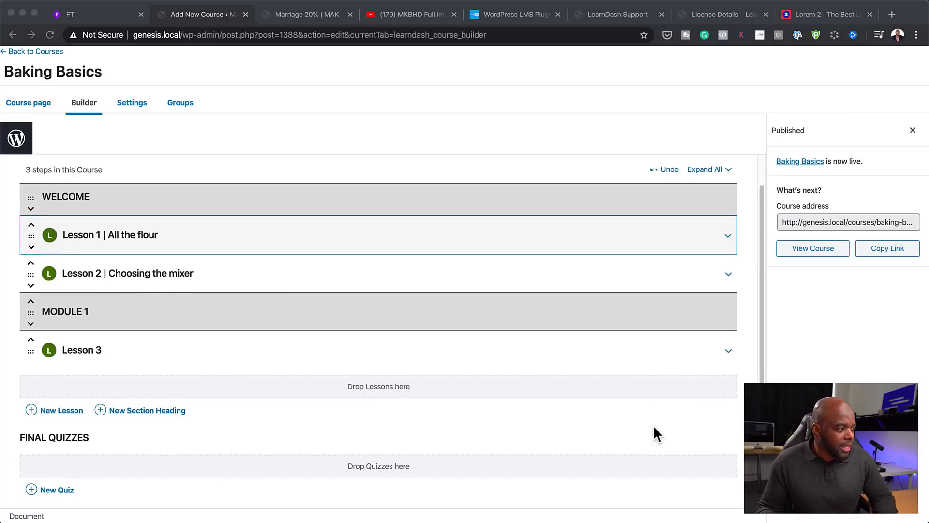
scroll(654, 425, up, 2)
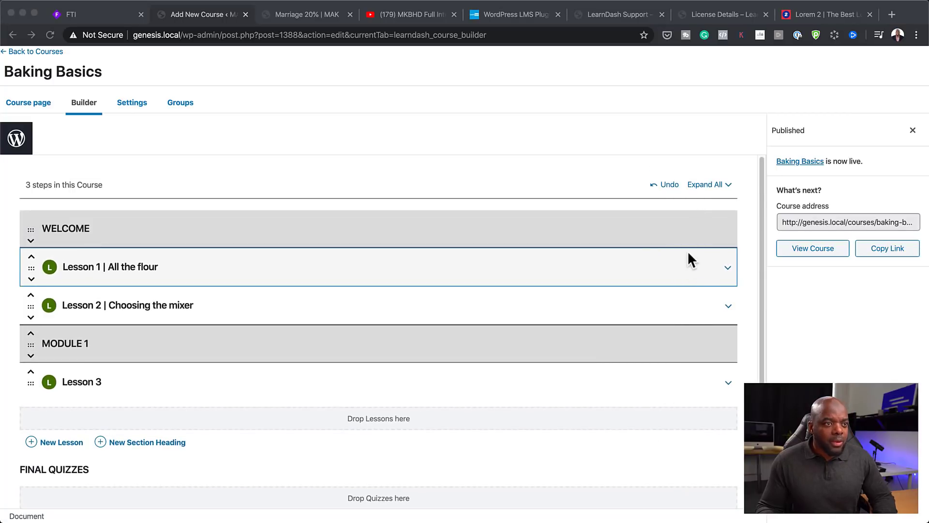
click(612, 302)
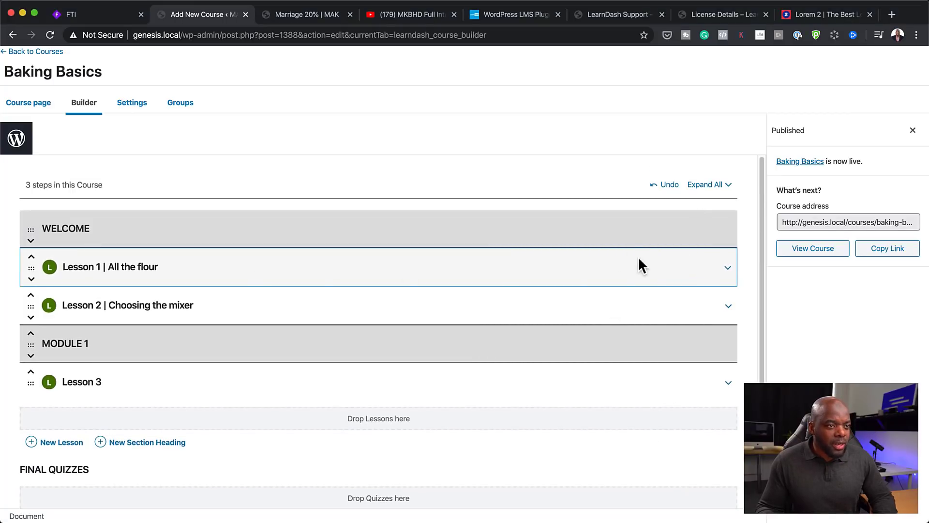
click(670, 271)
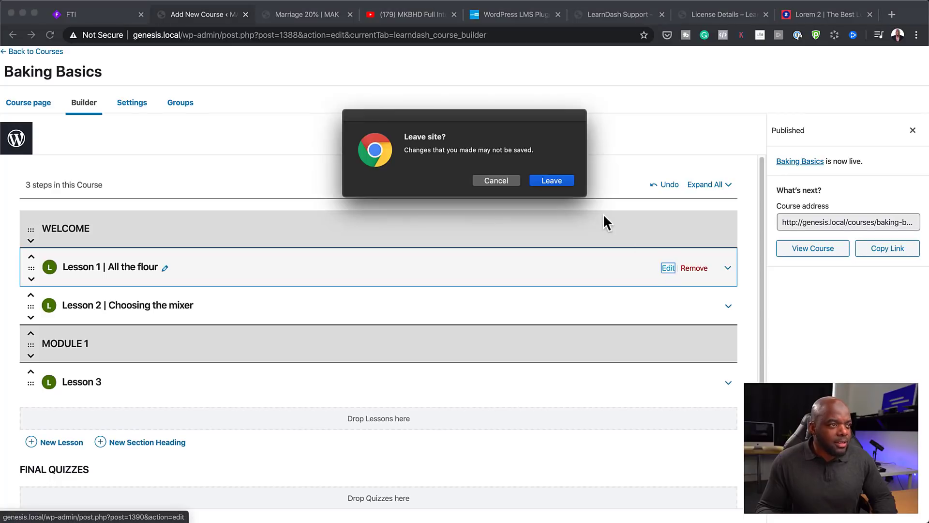
click(566, 184)
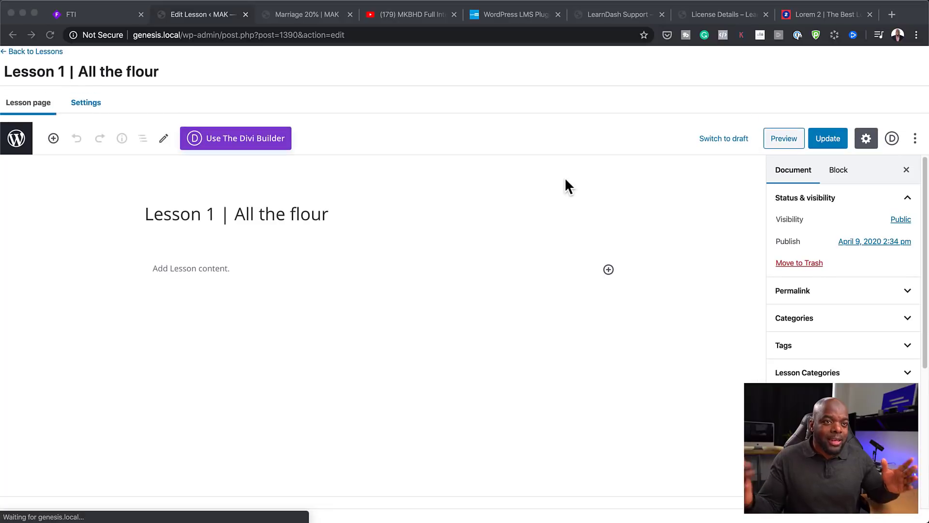
- Paste the copied placeholder paragraphs as the content of Lesson 1 and update the lesson
click(196, 268)
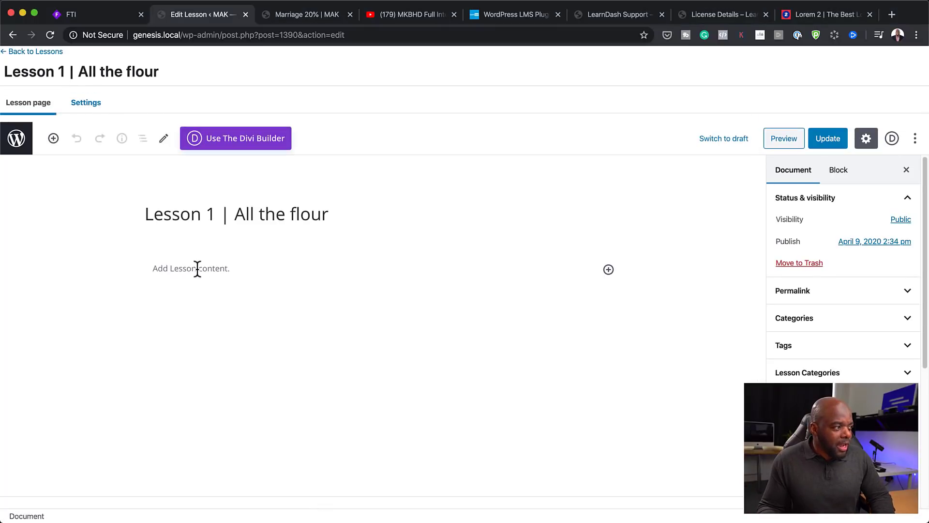
key(super+v)
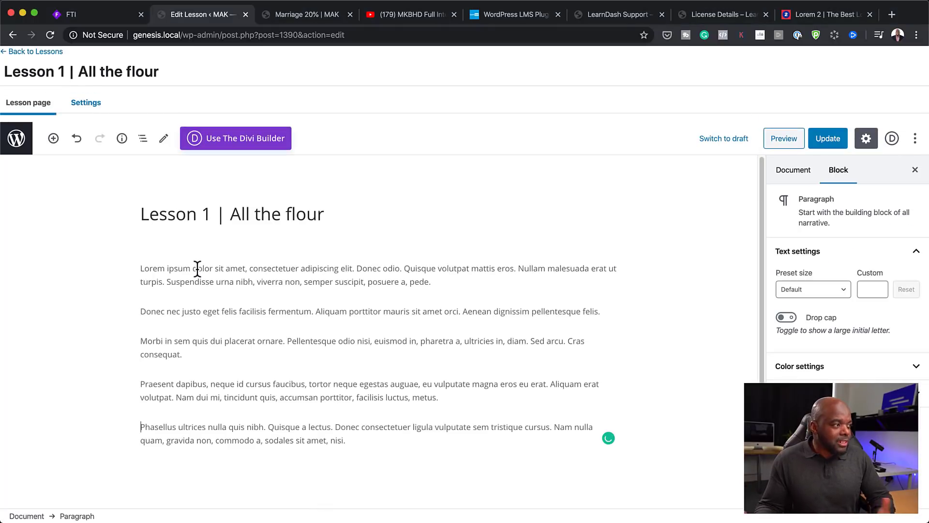
click(829, 141)
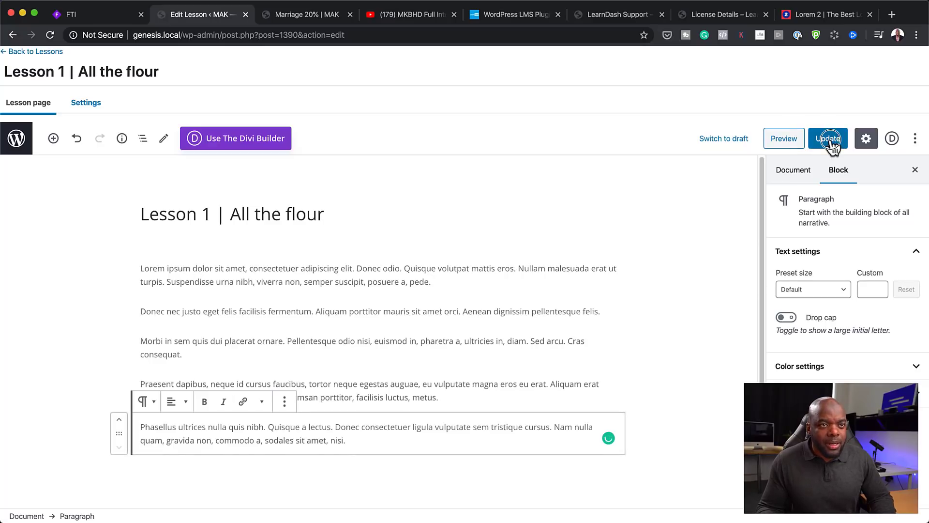
- Open youtube.com in a new browser tab, go to YouTube Studio and browse the channel's uploaded videos for one to embed
click(892, 14)
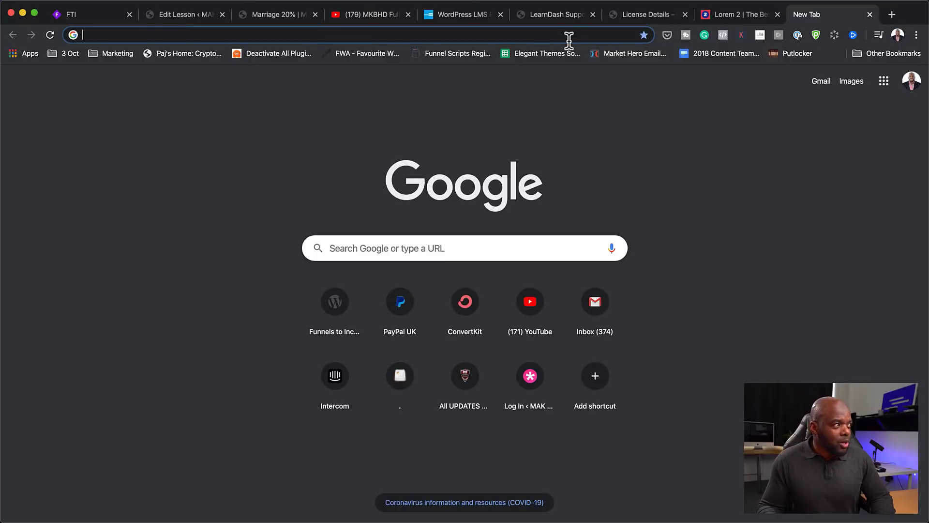
text(youtube.com)
key(Return)
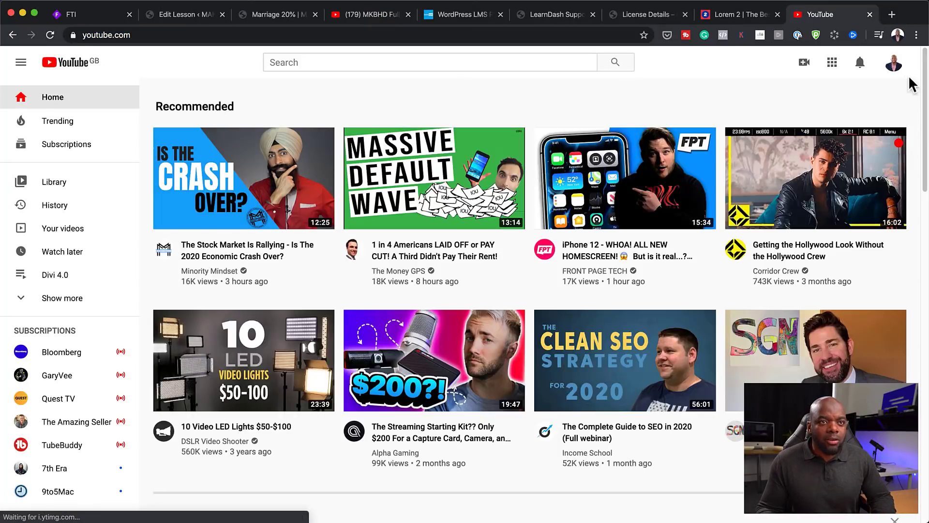
click(894, 63)
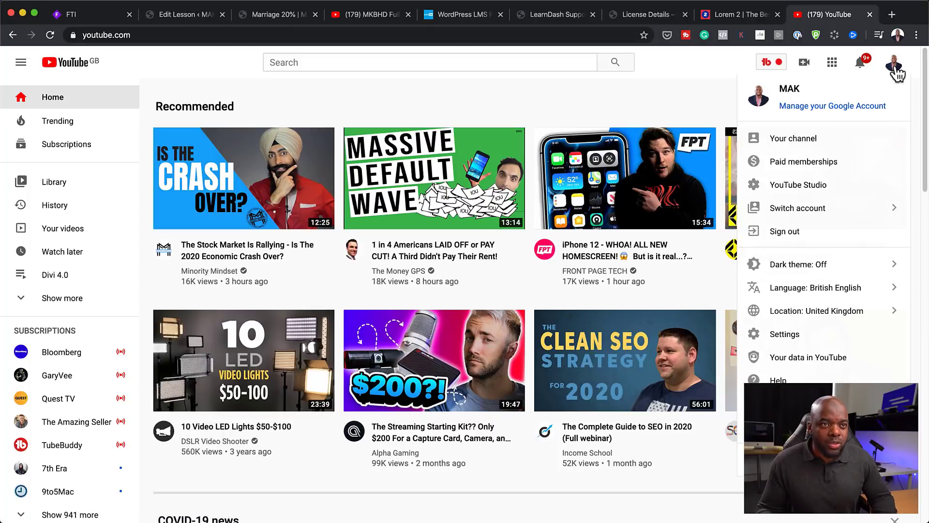
click(827, 186)
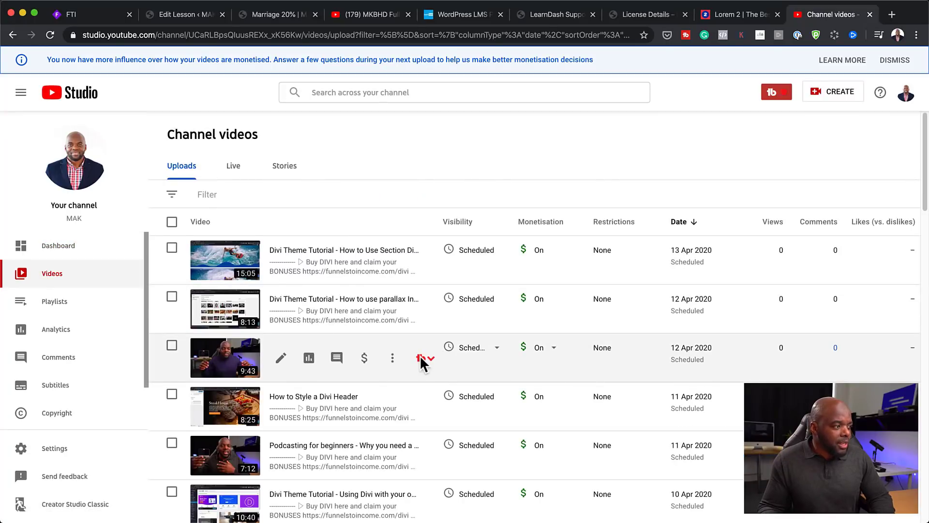
scroll(420, 355, down, 2)
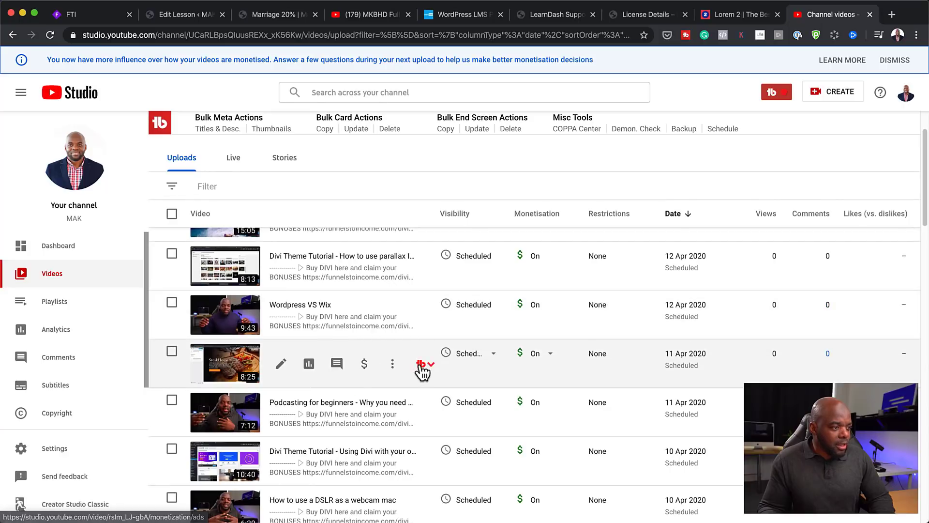
- Embed the YouTube video "Affiliate Marketing for beginners - How to brand your links" in "Lesson 2 | Choosing the mixer" and update the lesson
click(833, 141)
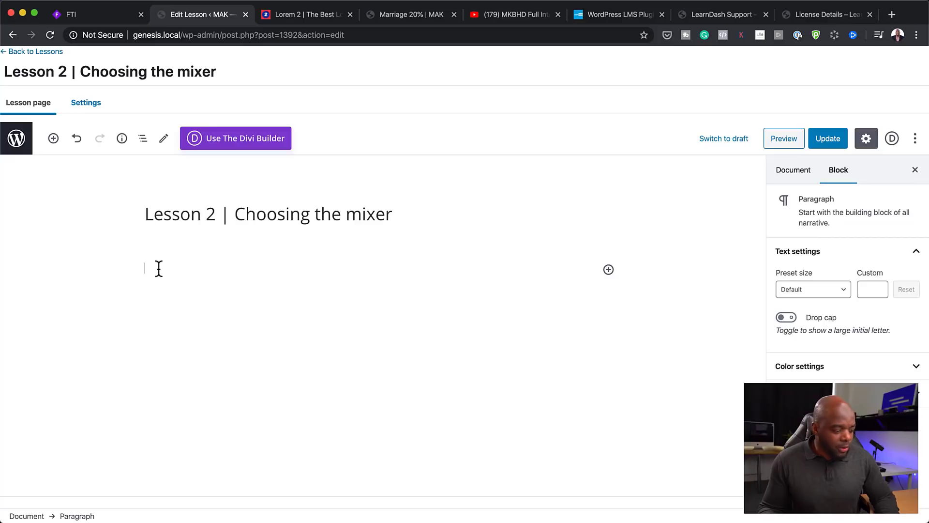
key(super+v)
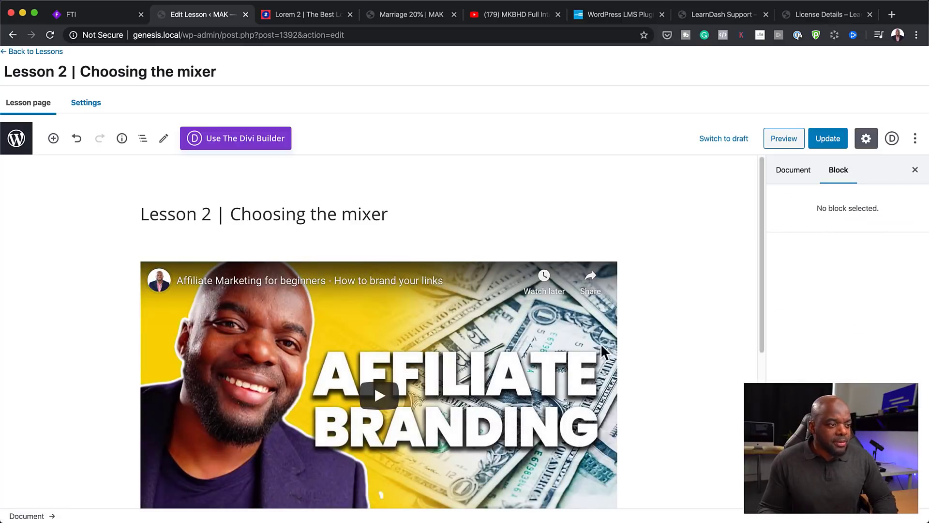
scroll(517, 345, down, 2)
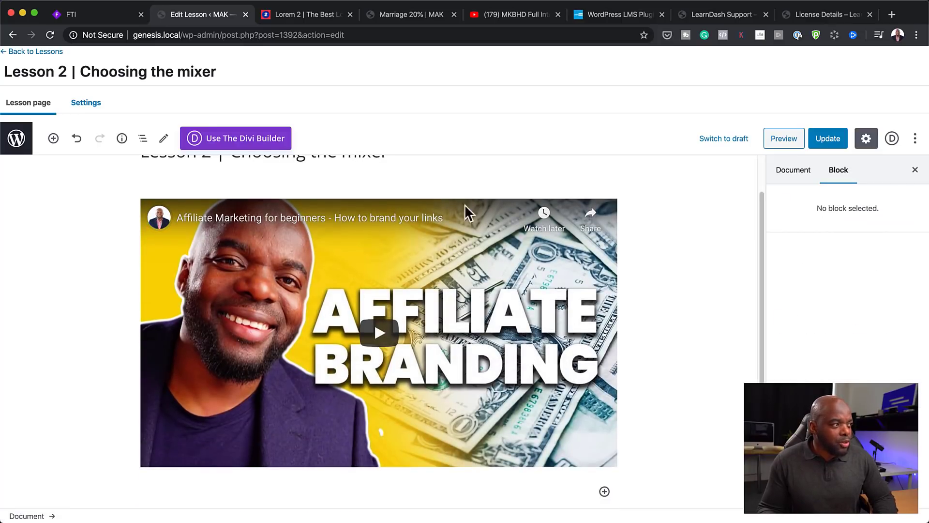
scroll(715, 367, up, 2)
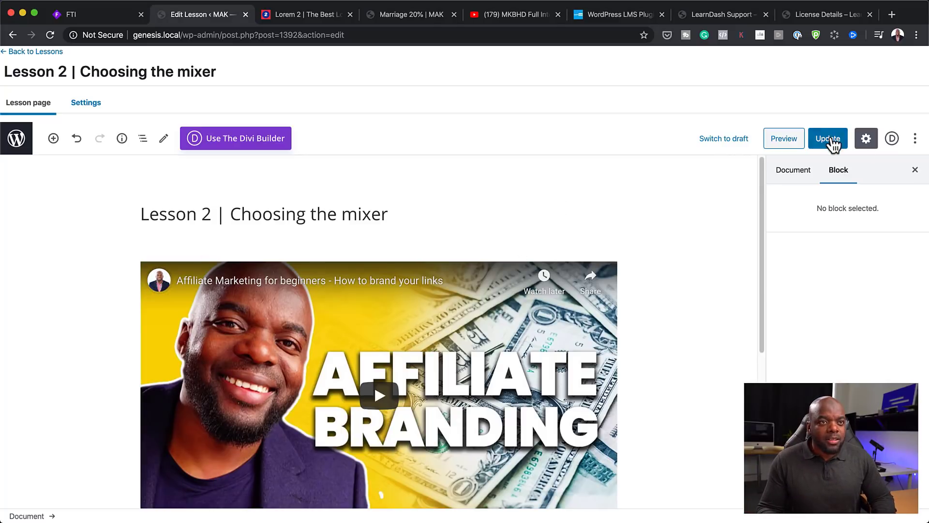
click(828, 140)
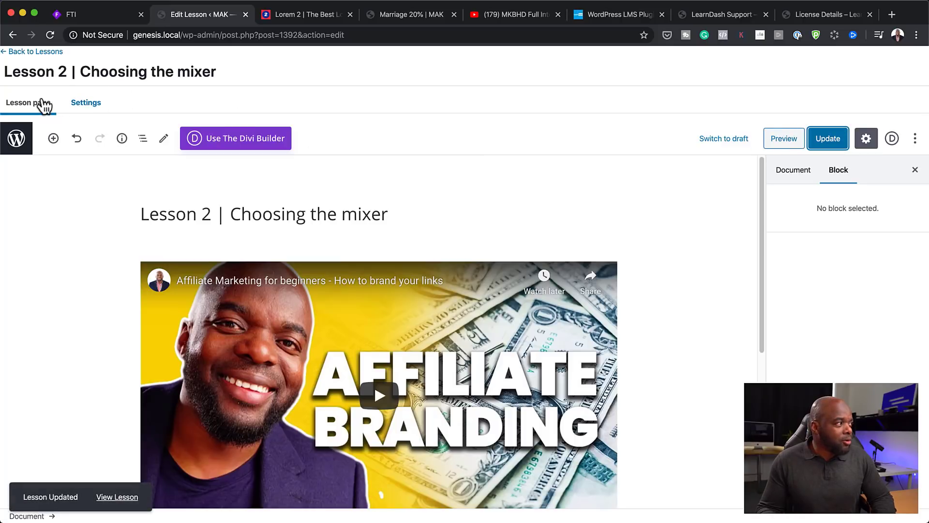
- Go to the Courses list, view the live Baking Basics course in a new tab, and go through Lesson 1 to Lesson 2
click(41, 52)
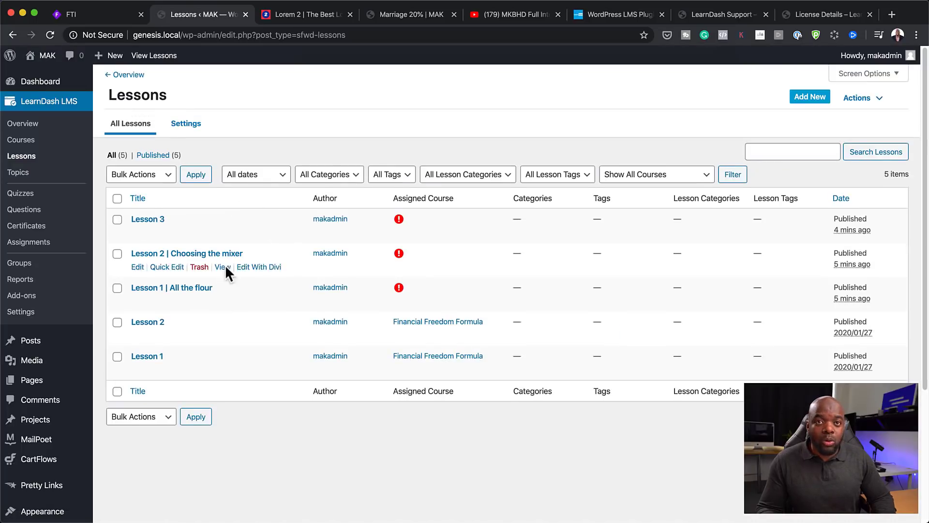
click(29, 141)
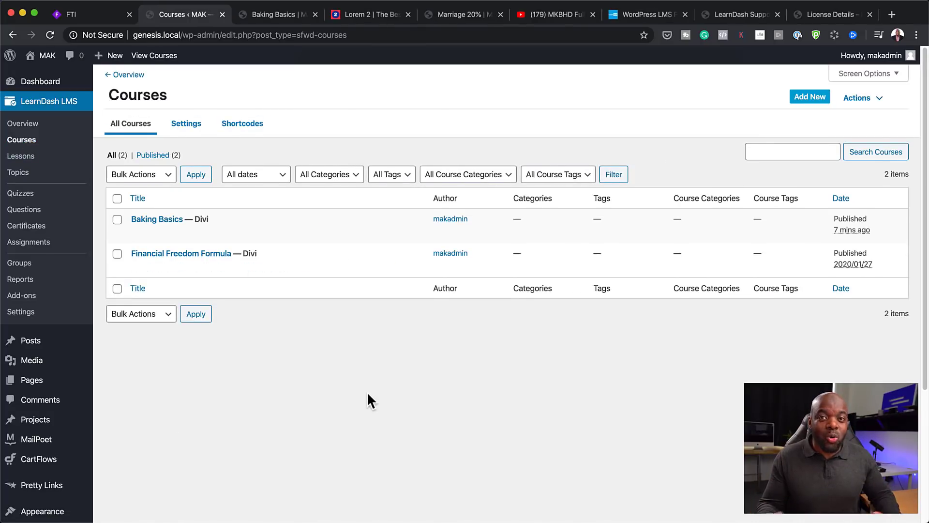
mouse_move(185, 233)
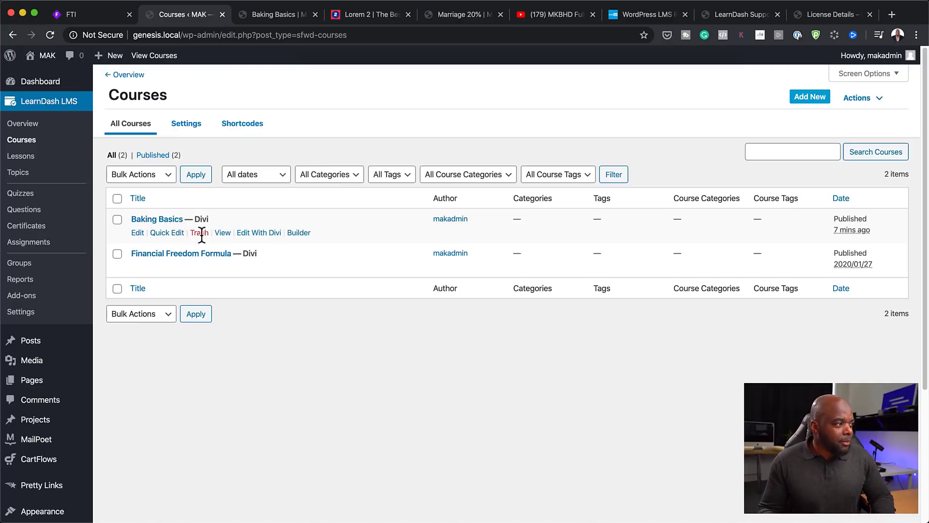
super+click(223, 233)
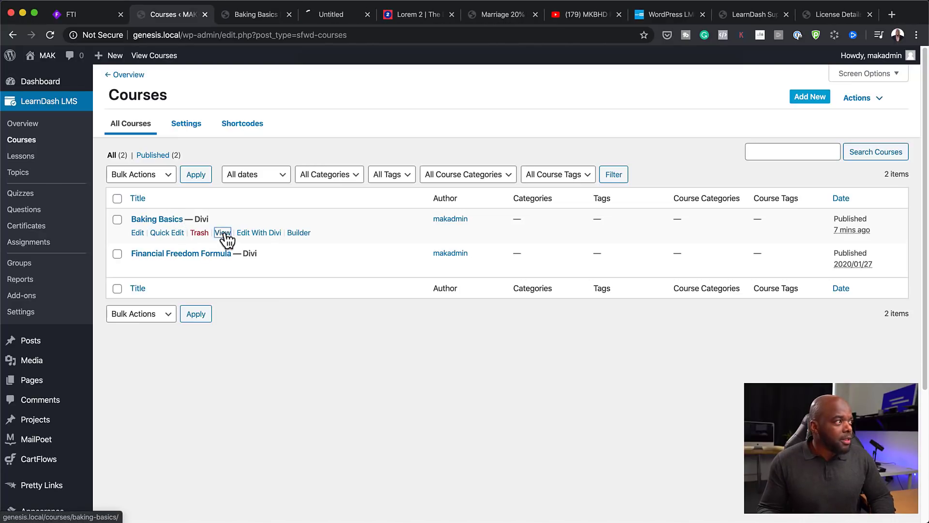
click(345, 20)
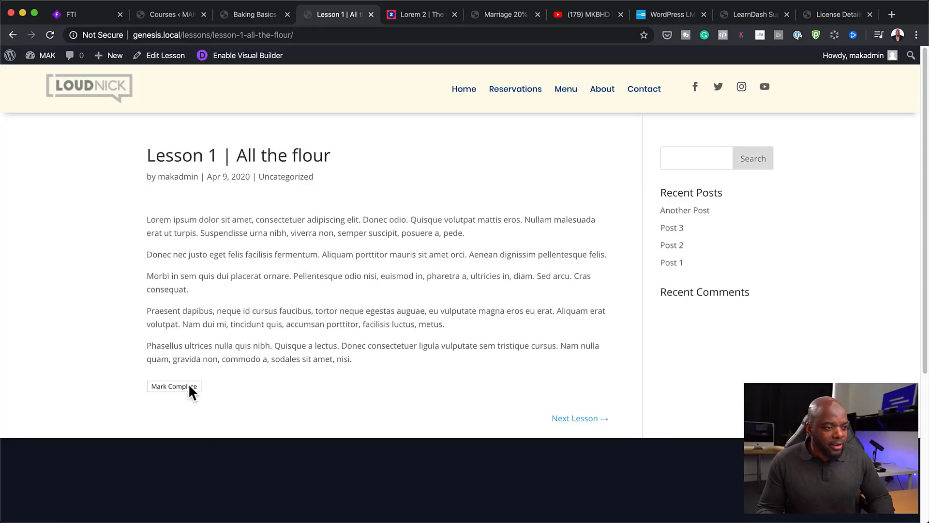
click(576, 420)
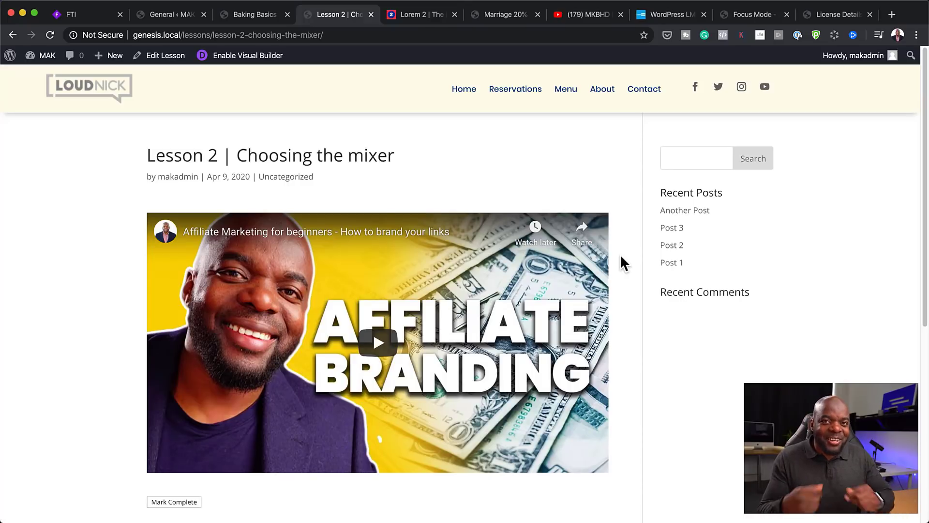
- Return to the LearnDash general settings and change the active template to LearnDash 3.0
click(172, 17)
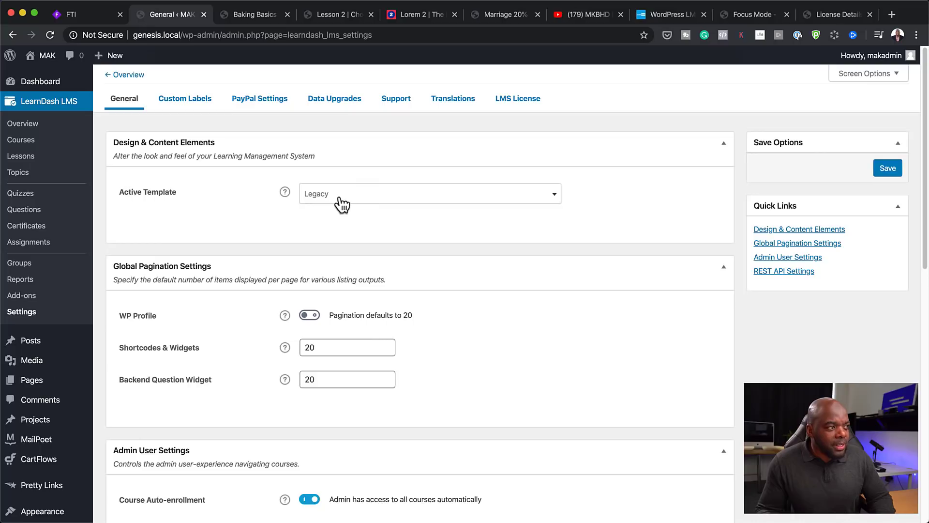
click(372, 203)
click(368, 241)
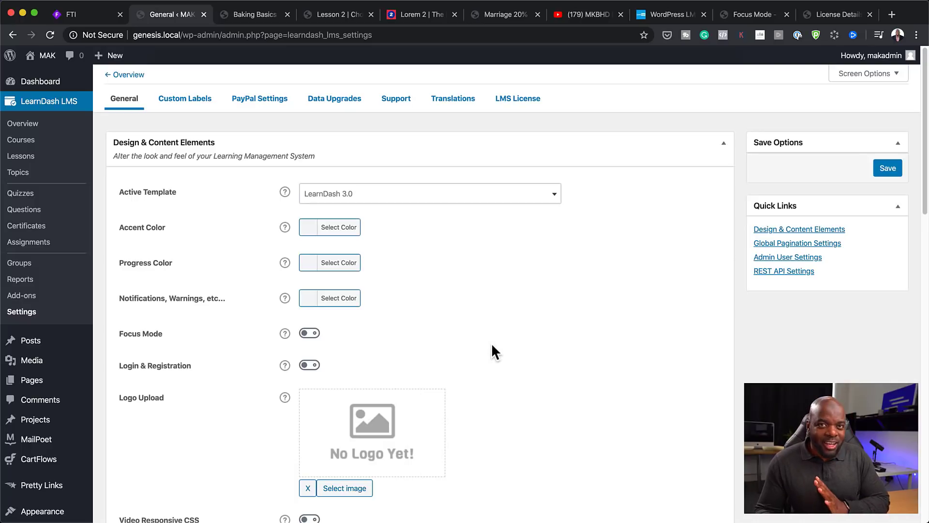
scroll(491, 343, down, 1)
scroll(491, 342, down, 5)
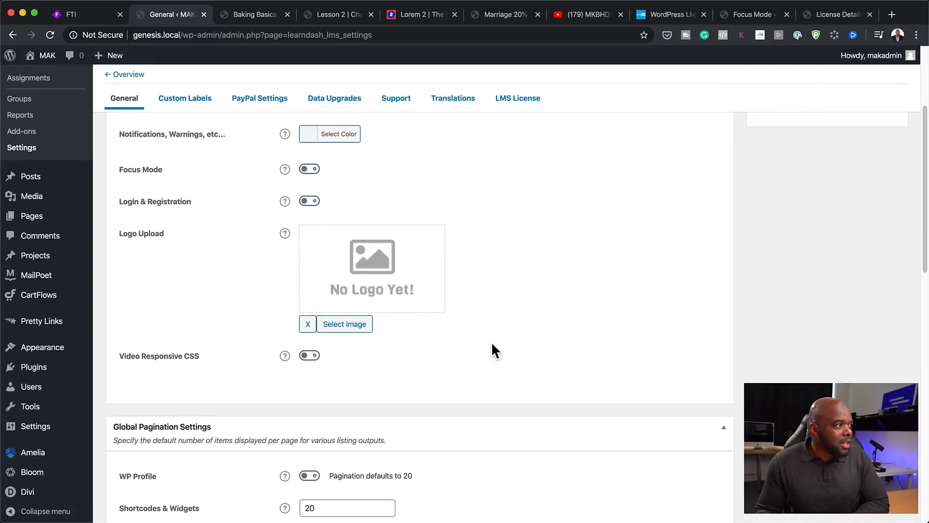
scroll(492, 346, up, 3)
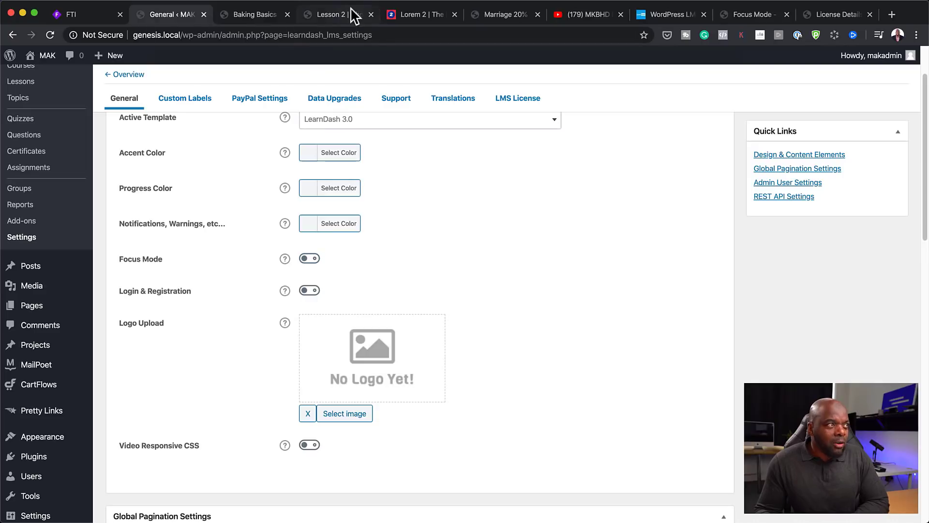
- Enable Focus Mode for a distraction-free course experience and save the LearnDash settings
click(333, 13)
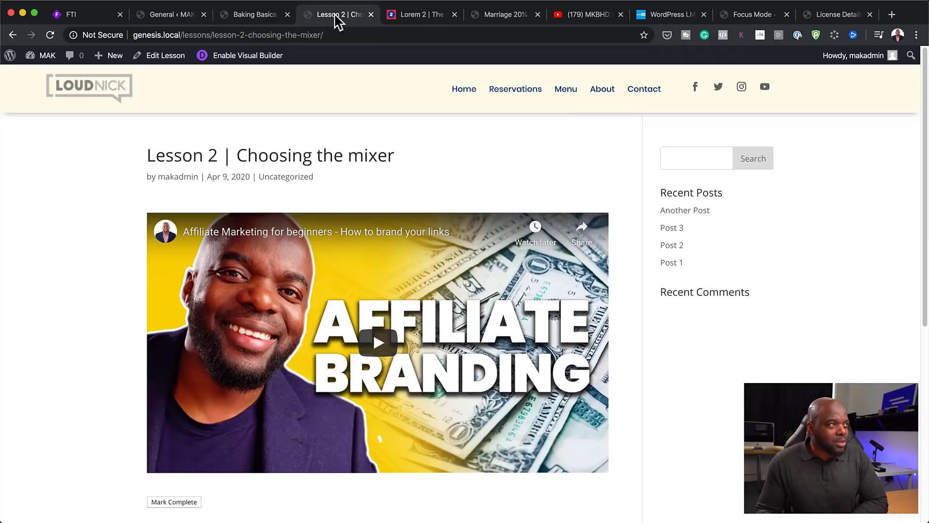
click(166, 16)
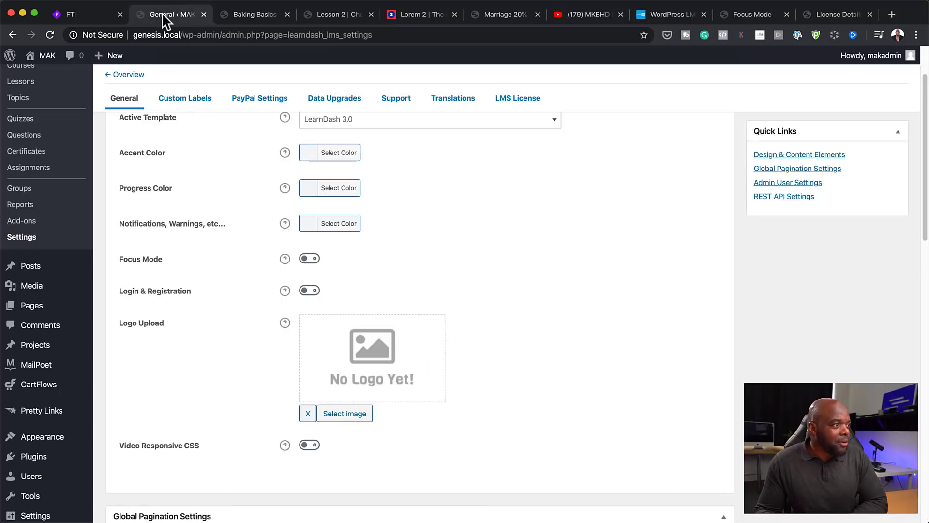
click(313, 260)
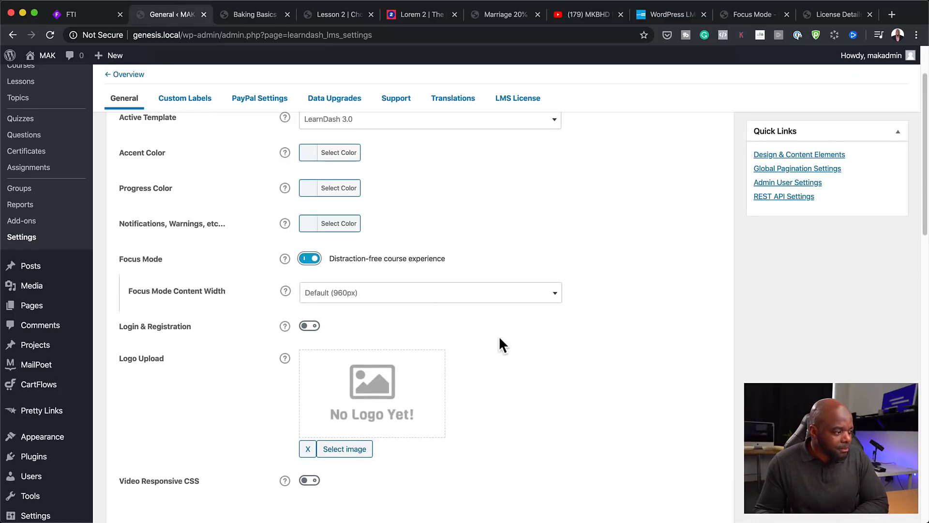
scroll(500, 344, down, 10)
scroll(499, 344, down, 5)
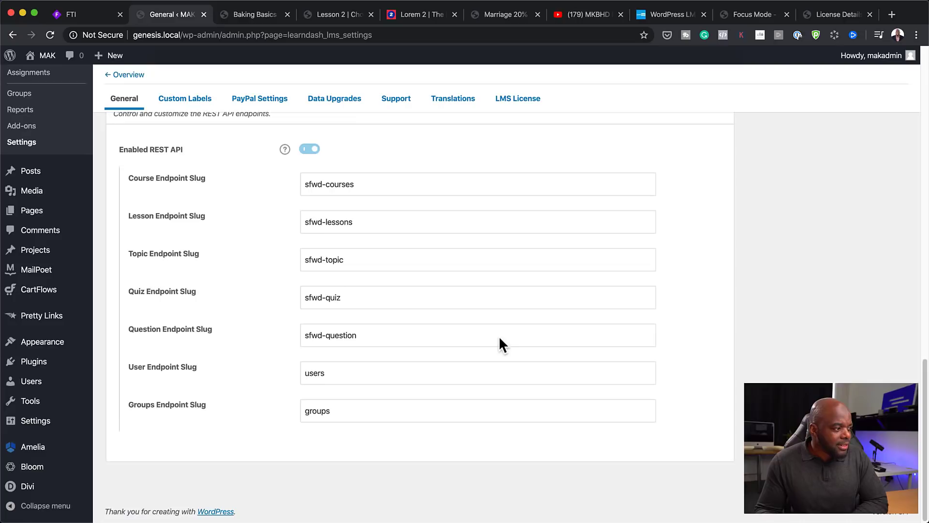
scroll(500, 344, up, 15)
click(887, 170)
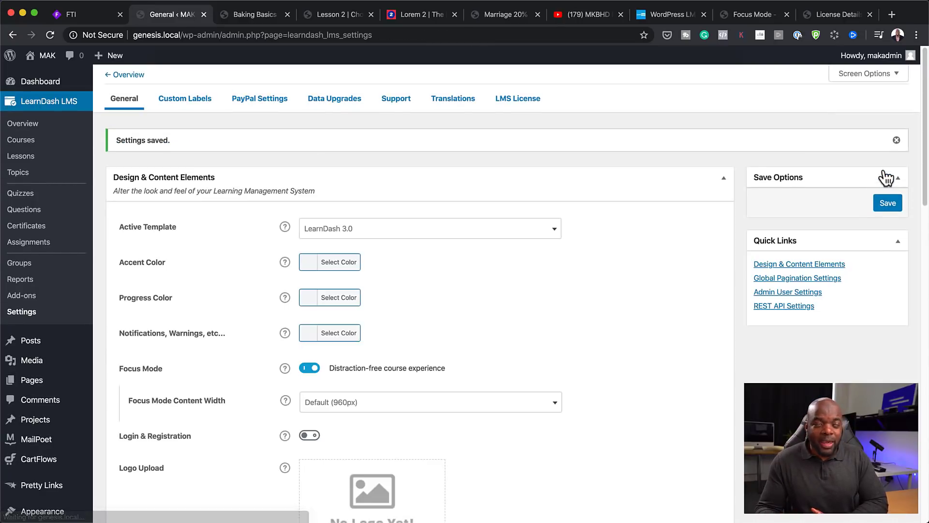
- Reload the live Lesson 2 page to review the new layout, open Lesson 1 and collapse the course navigation
click(322, 22)
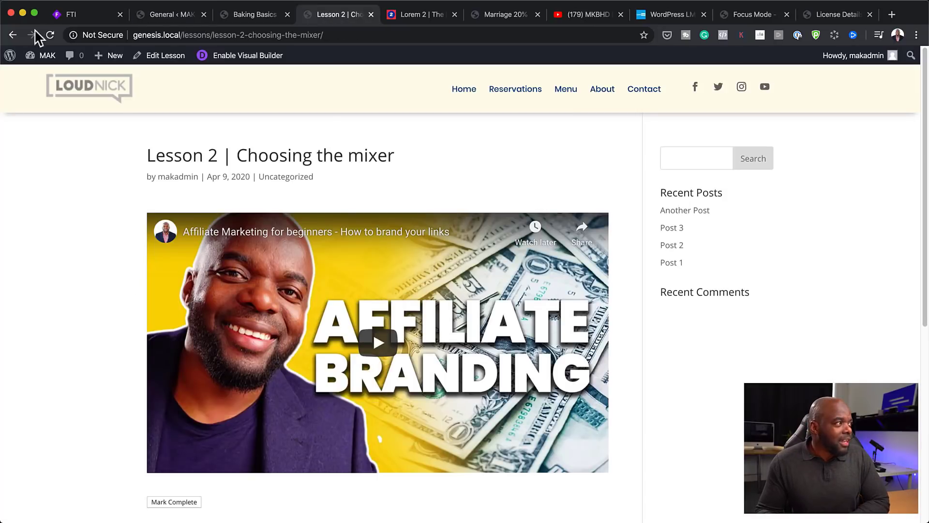
click(50, 35)
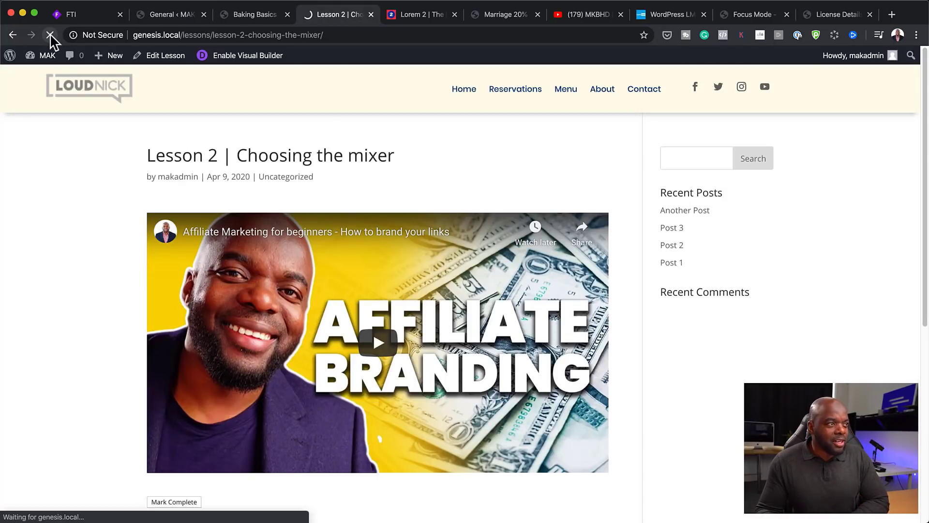
scroll(829, 336, down, 2)
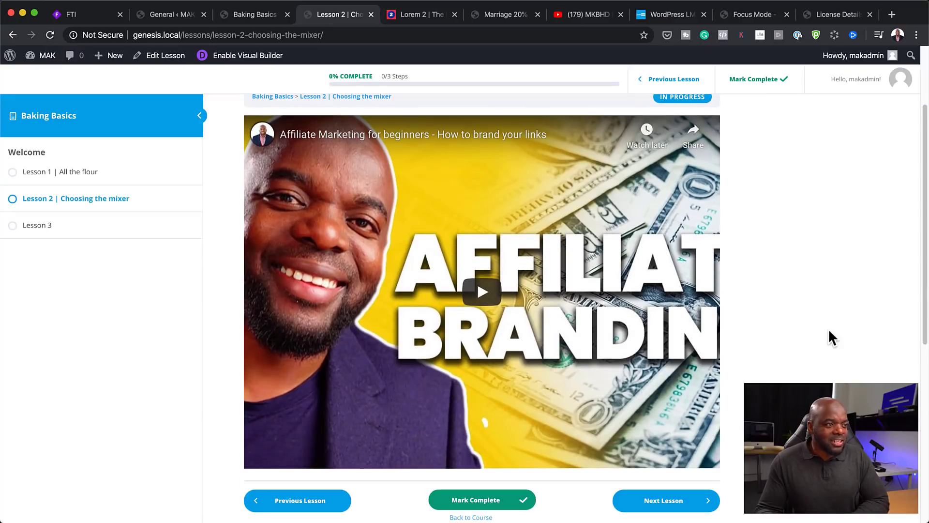
scroll(215, 239, up, 3)
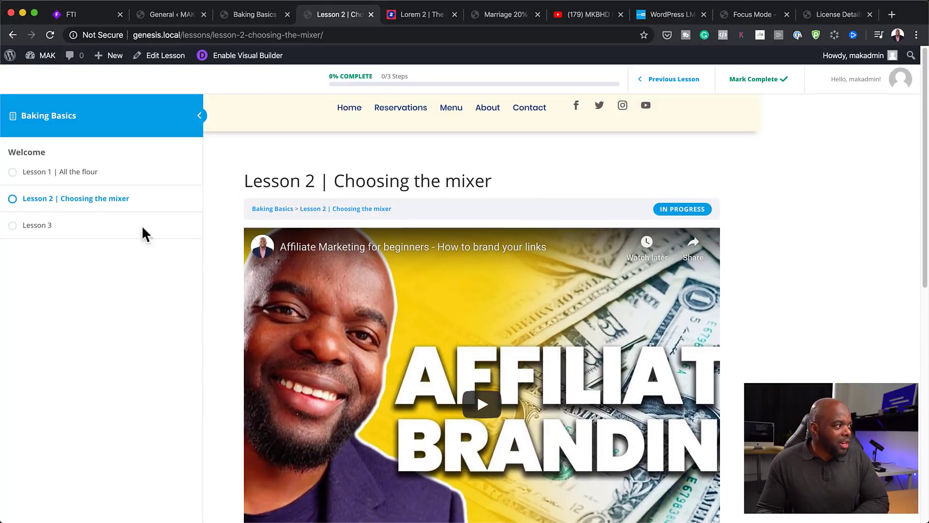
click(68, 173)
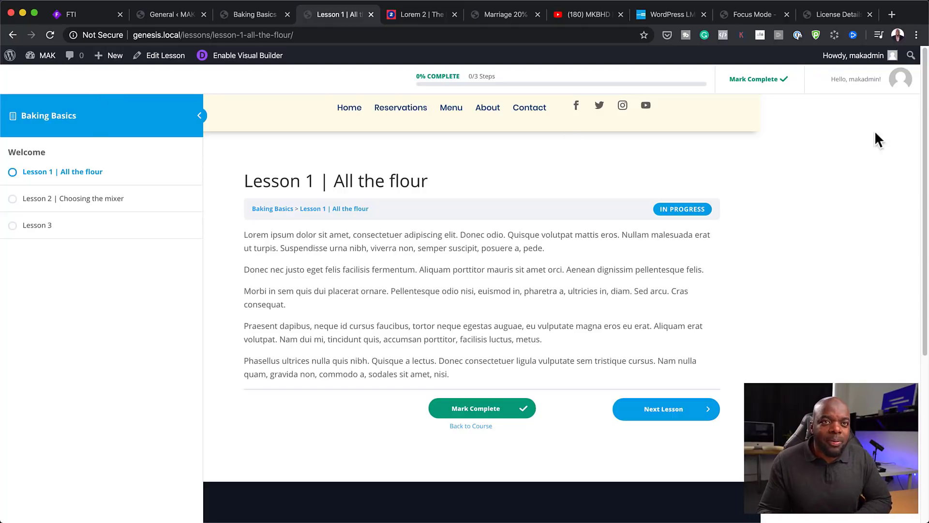
mouse_move(905, 83)
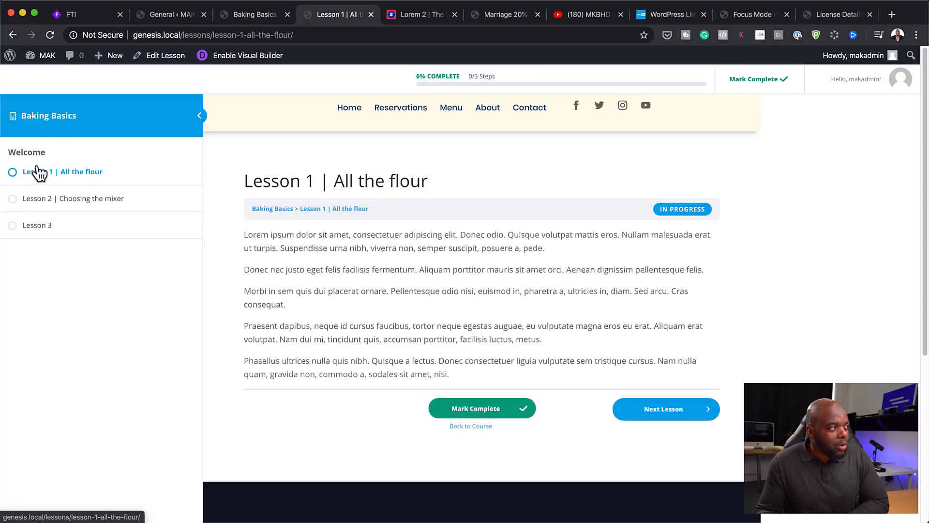
click(201, 116)
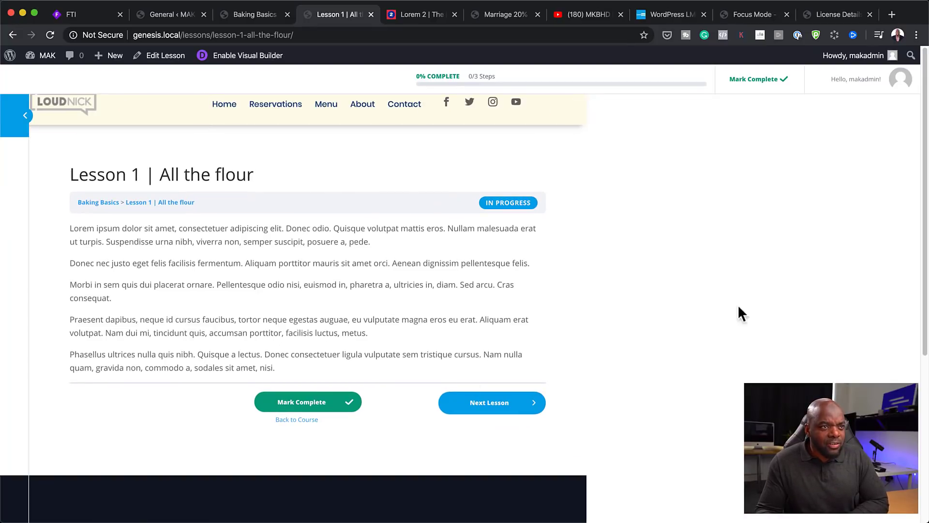
- Set the Focus Mode content width to Full width in the LearnDash general settings and save
click(182, 16)
scroll(435, 357, down, 1)
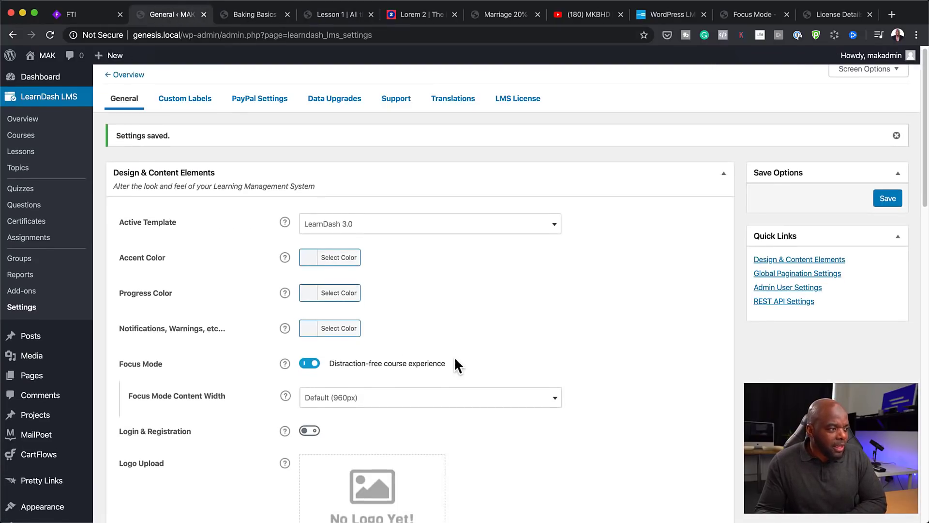
click(332, 401)
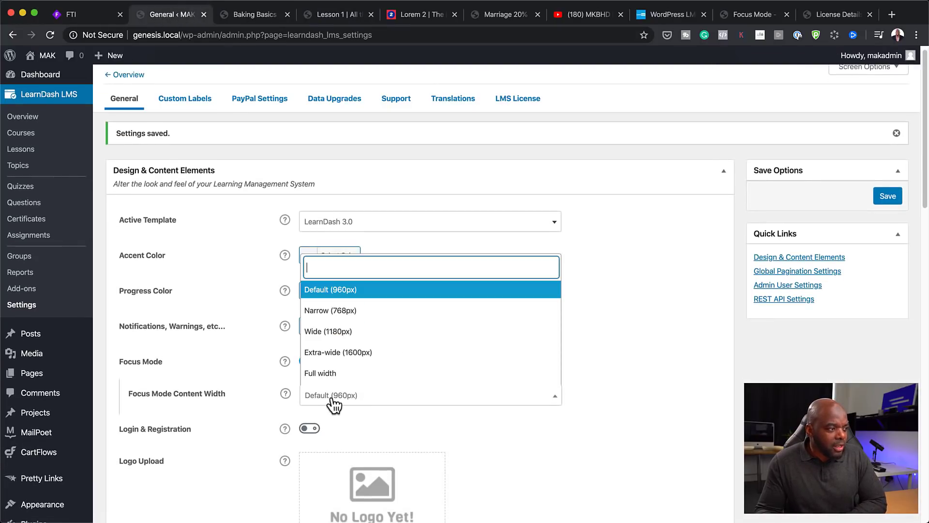
click(322, 374)
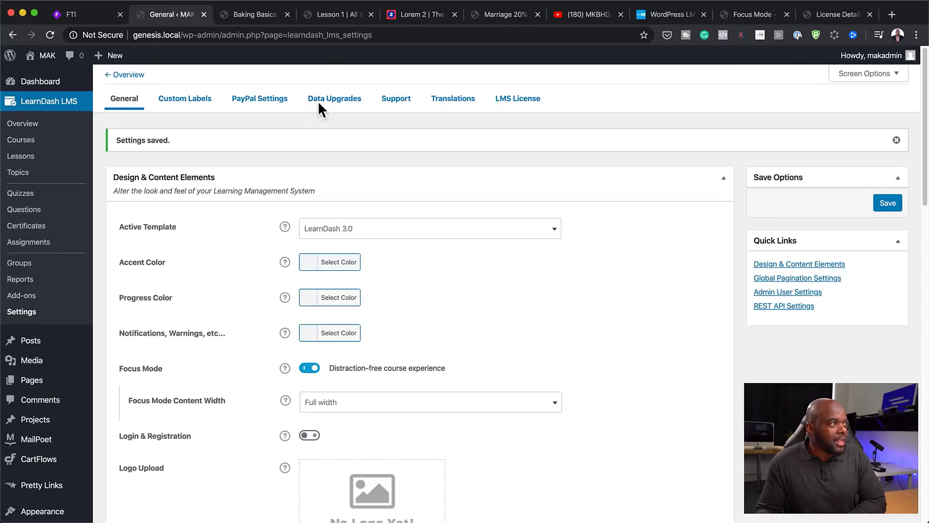
- Reload the live Lesson 1 page and check the layout of Lesson 2 and Lesson 3, ending back on Lesson 1
click(338, 20)
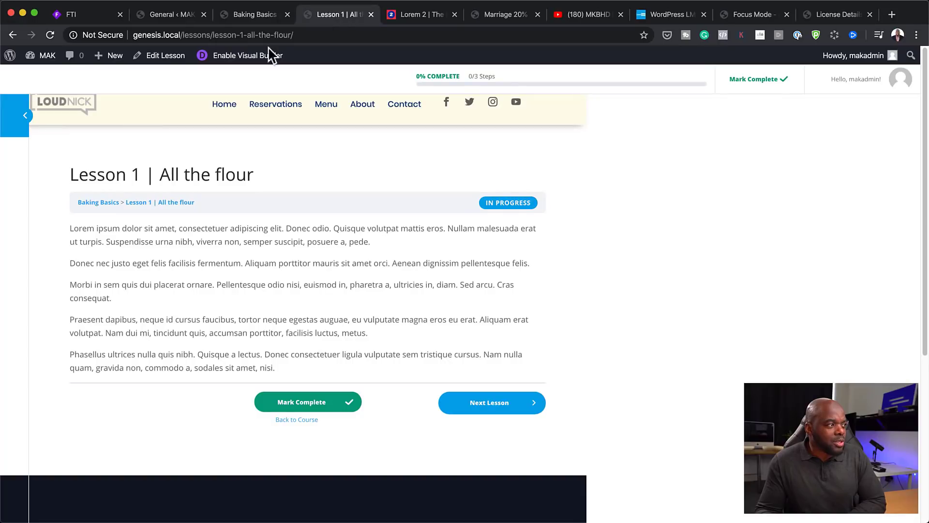
click(50, 35)
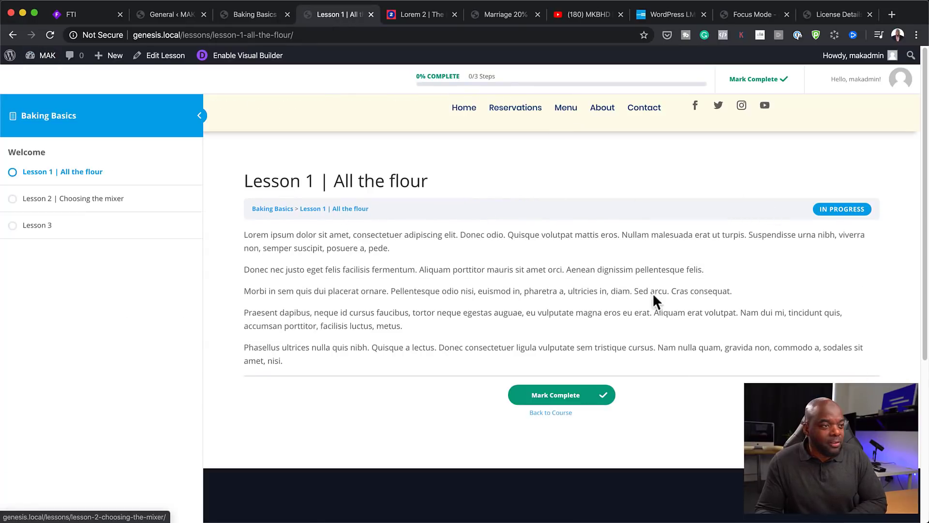
click(89, 202)
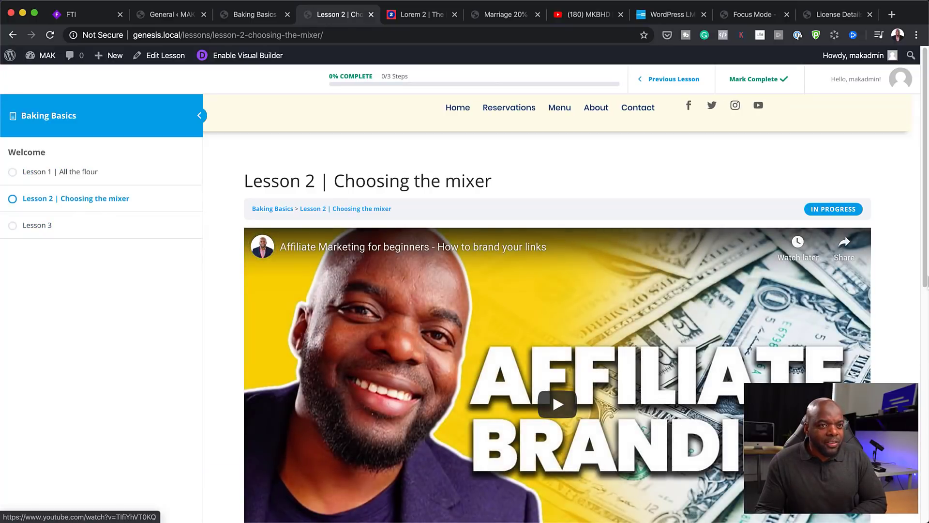
scroll(556, 300, down, 3)
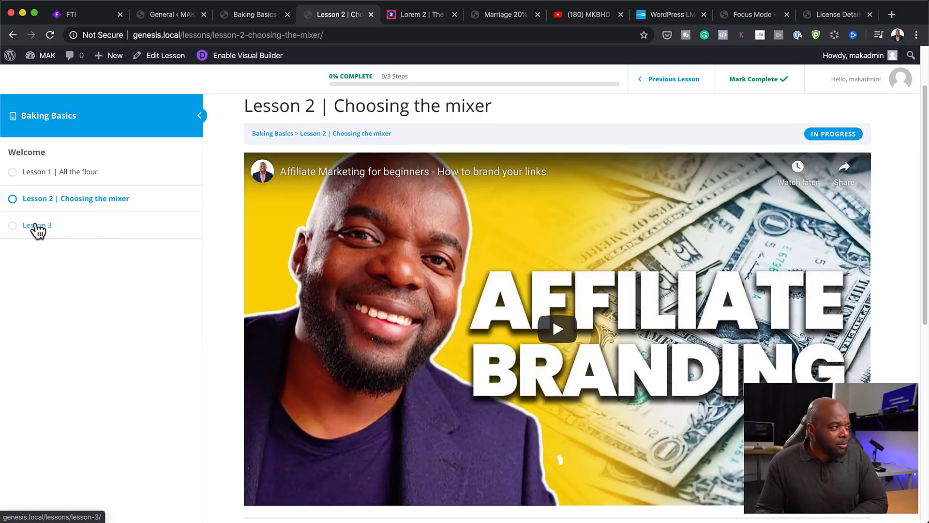
click(36, 225)
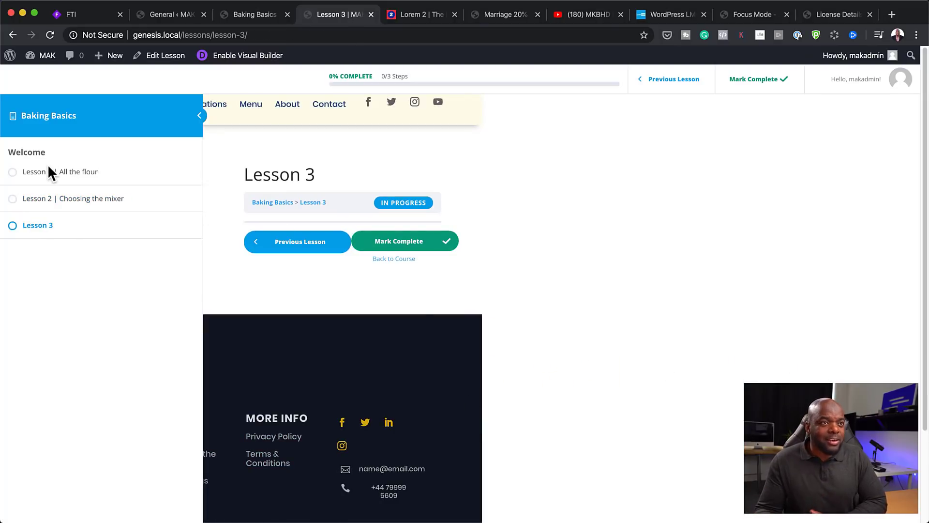
click(43, 173)
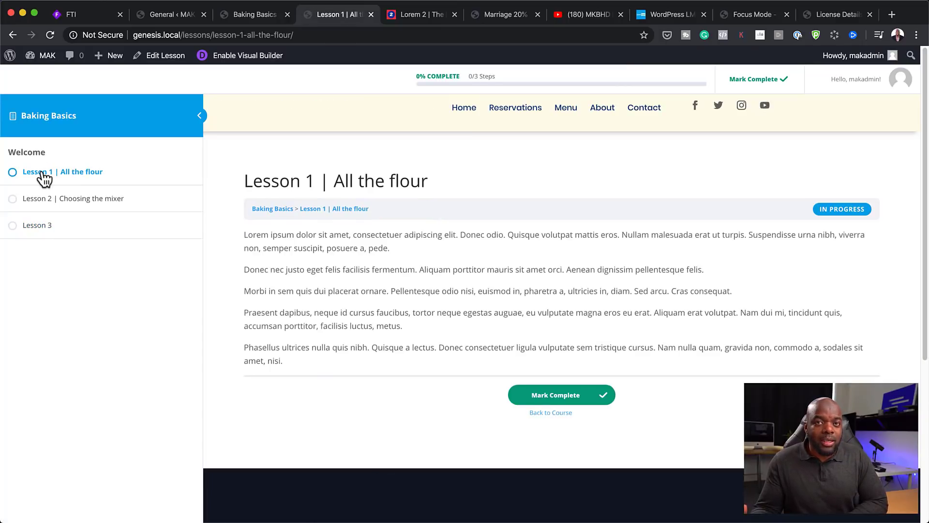
- Return to the LearnDash general settings and set the accent color to red #dd3333
click(169, 18)
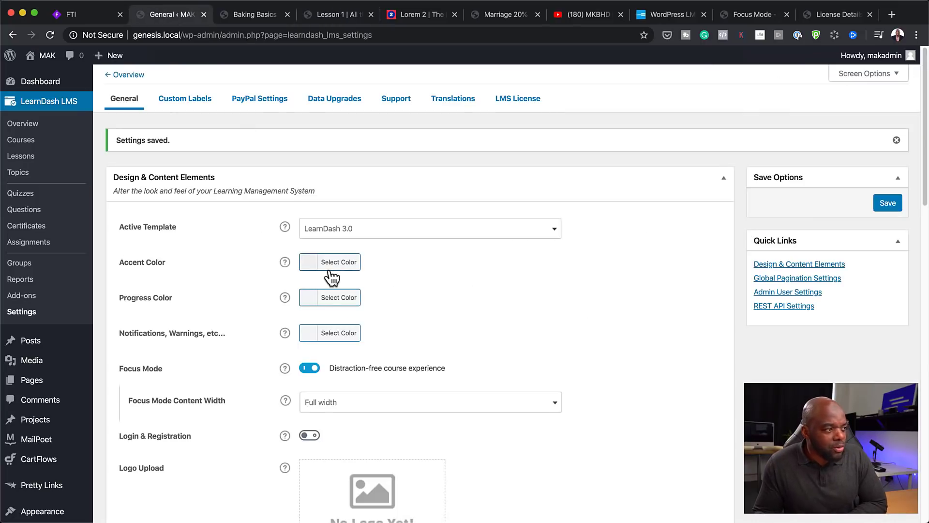
click(312, 267)
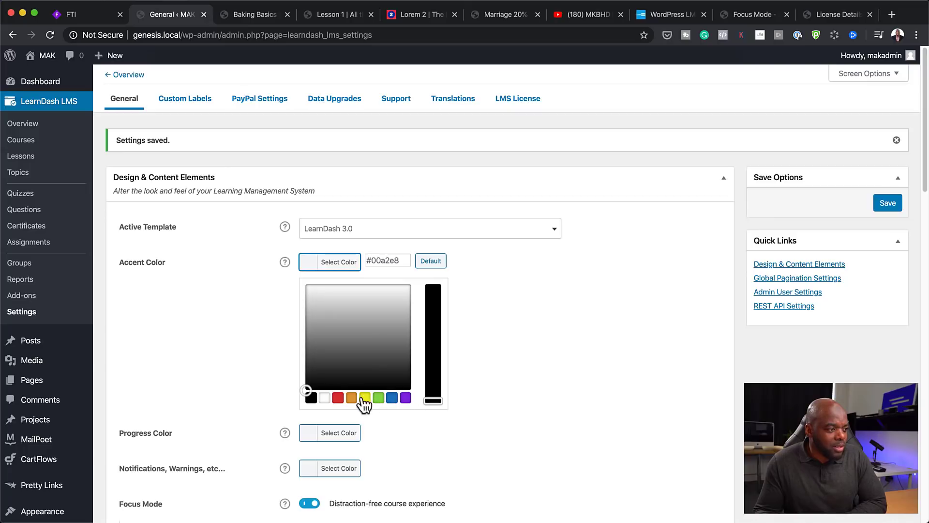
click(338, 397)
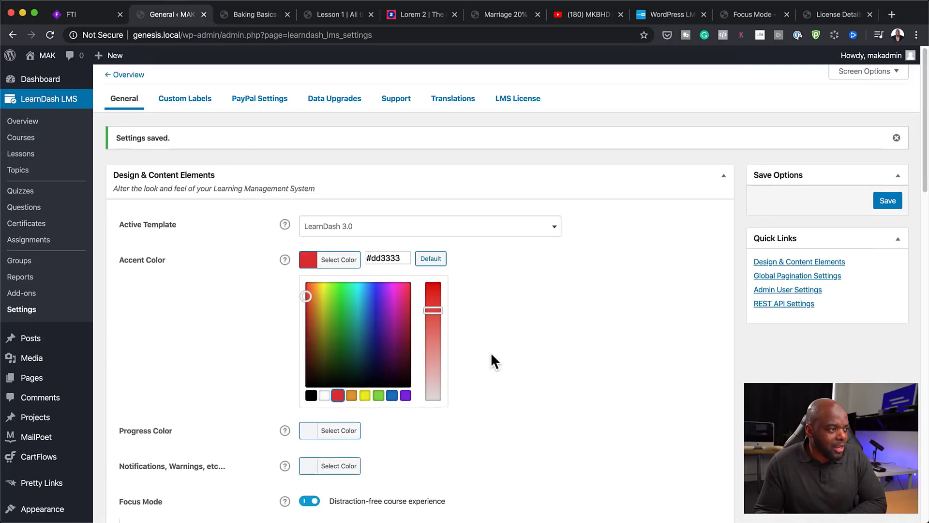
scroll(491, 358, down, 1)
click(489, 354)
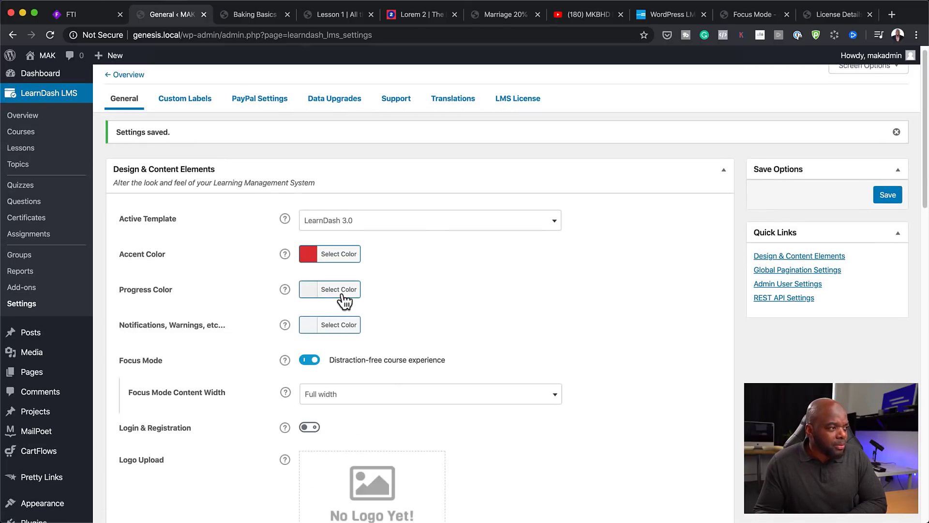
- Set the progress color to the green swatch and the notifications and warnings color to orange #dd9933
click(312, 300)
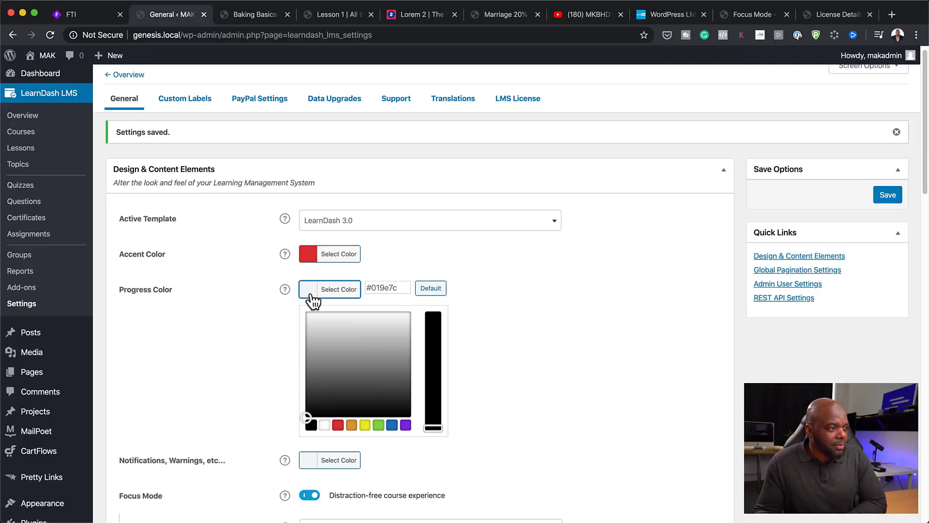
click(381, 426)
click(513, 324)
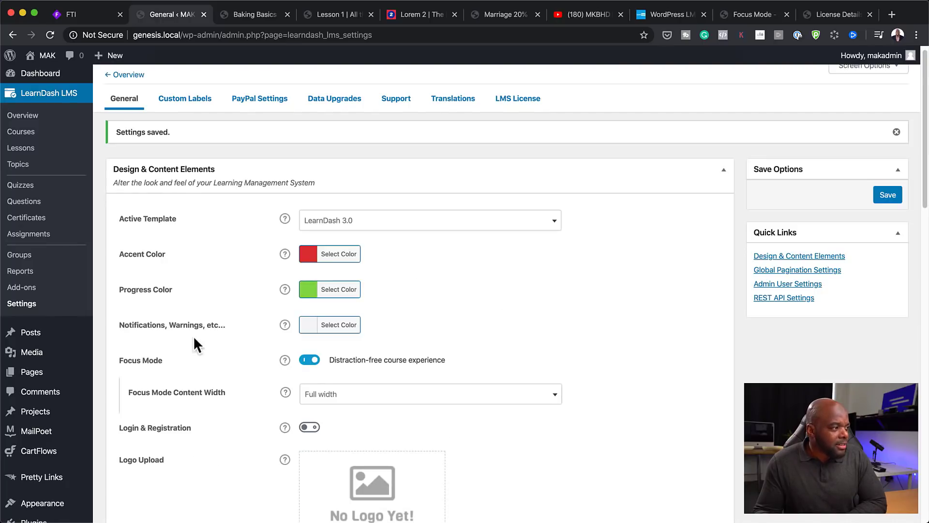
click(312, 325)
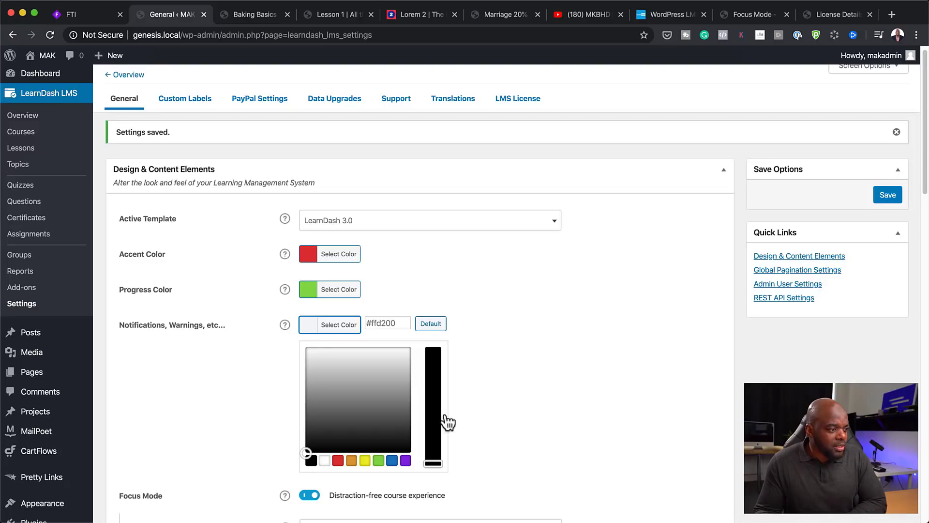
click(351, 460)
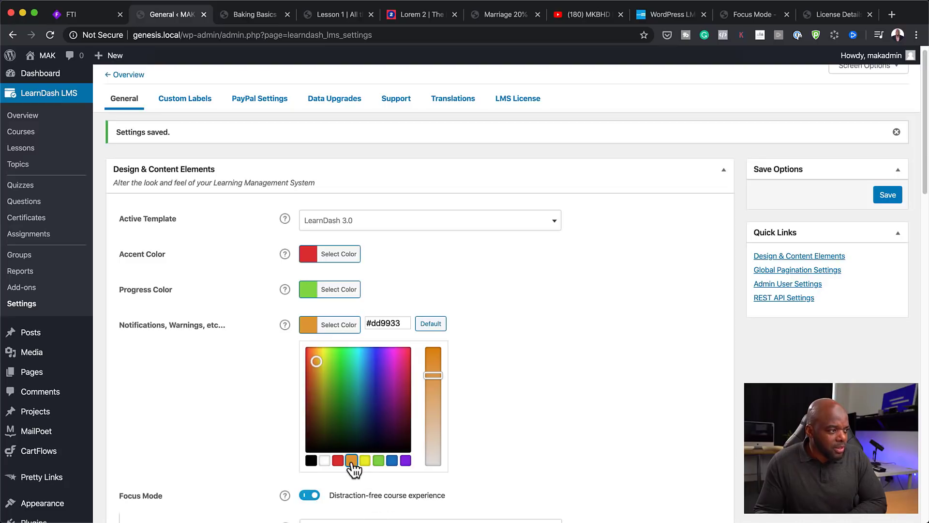
click(529, 300)
scroll(550, 364, down, 1)
scroll(550, 364, down, 2)
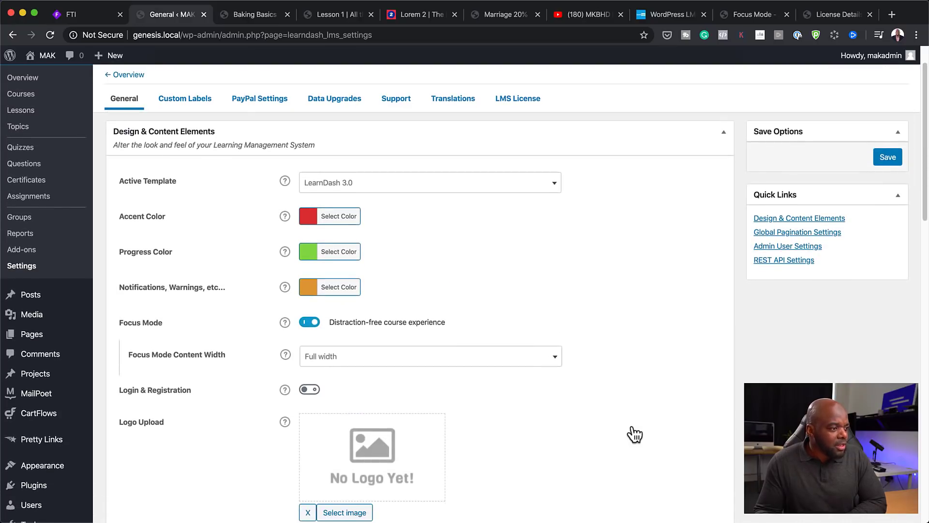
scroll(632, 433, down, 2)
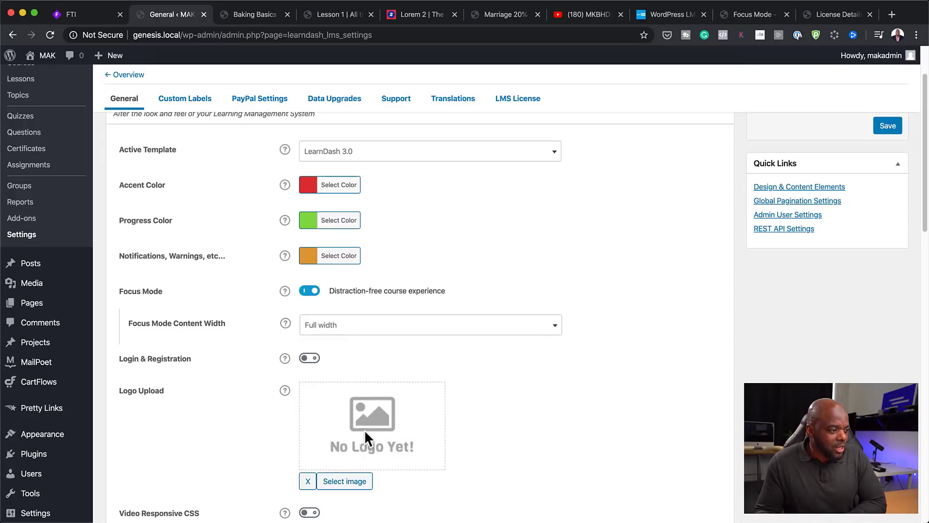
- Set the LearnDash logo to the full LOUDNICK logo image from the media library
click(344, 481)
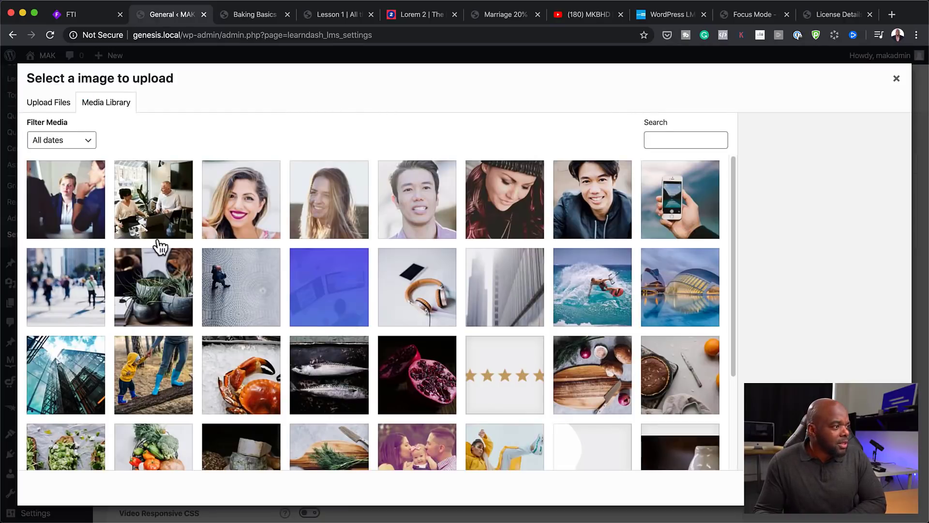
scroll(441, 403, down, 10)
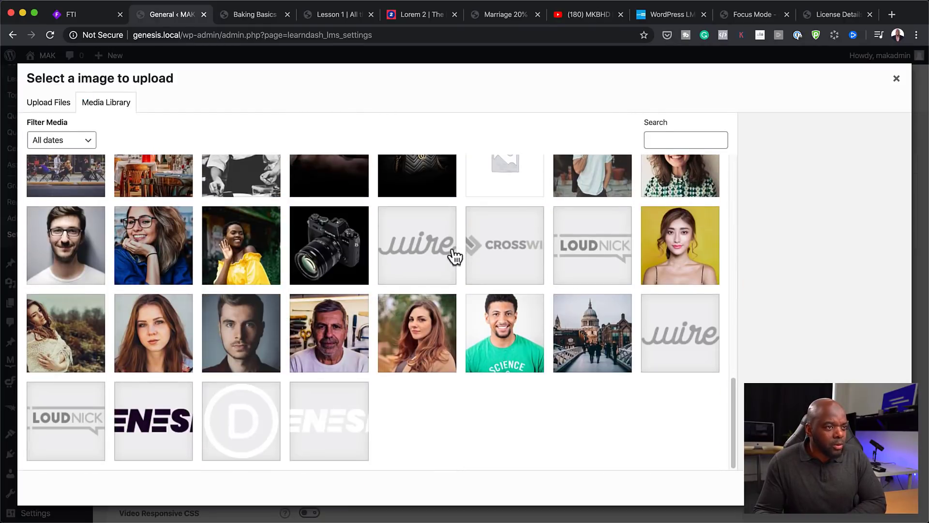
click(604, 255)
click(871, 487)
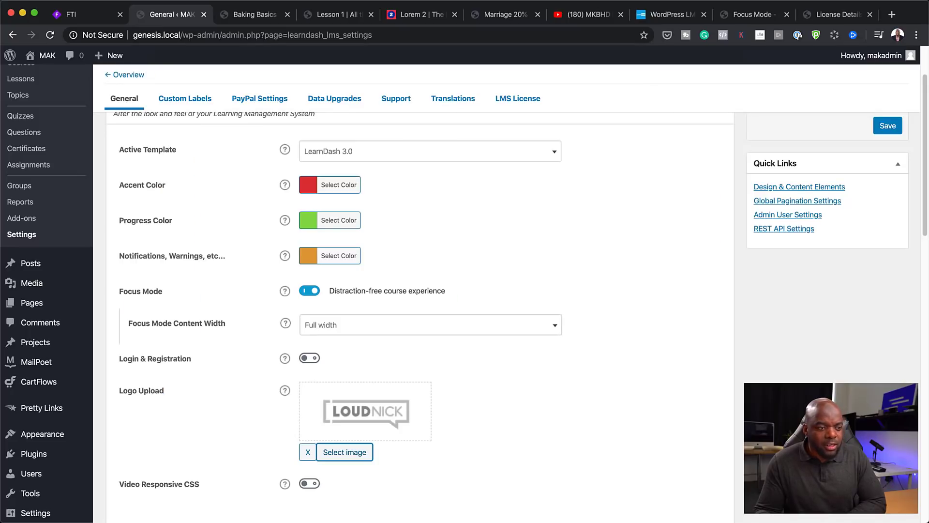
- Set the Focus Mode content width to Wide (1180px) and save the LearnDash general settings
scroll(600, 432, down, 7)
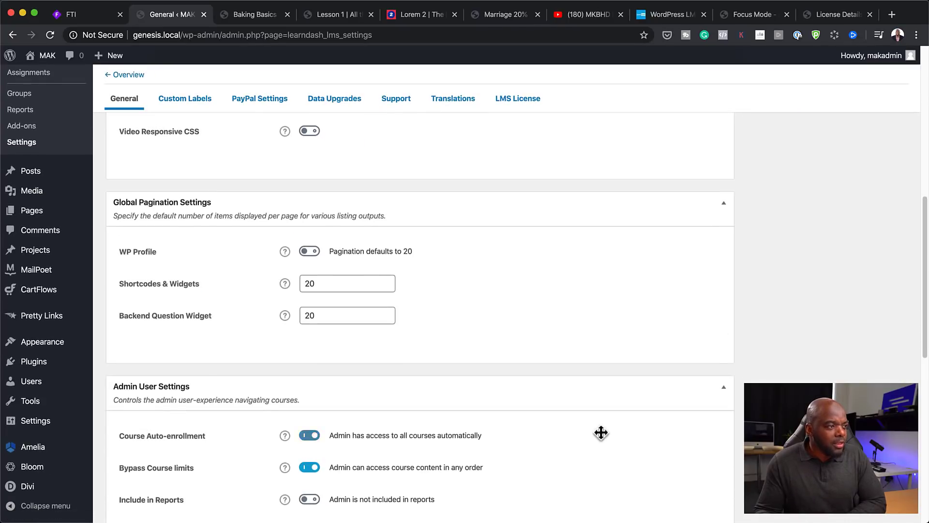
scroll(599, 436, up, 9)
click(516, 406)
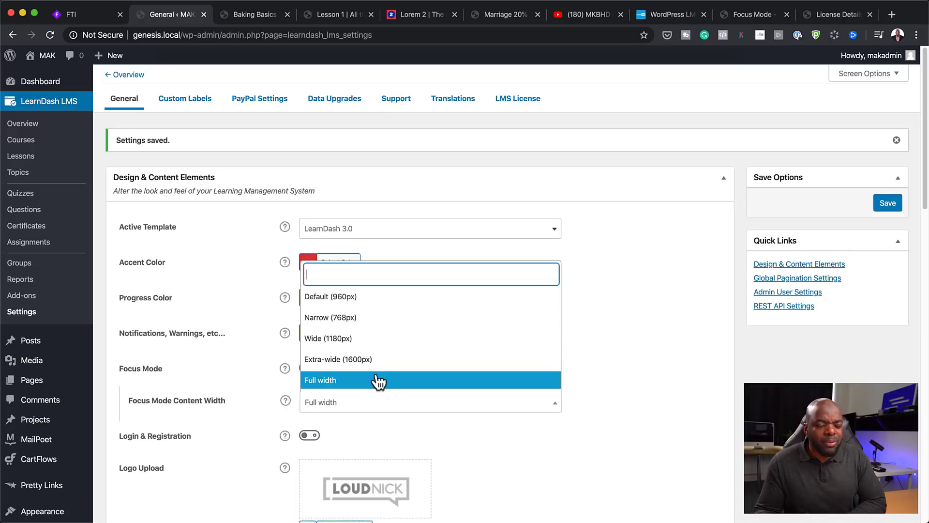
click(398, 341)
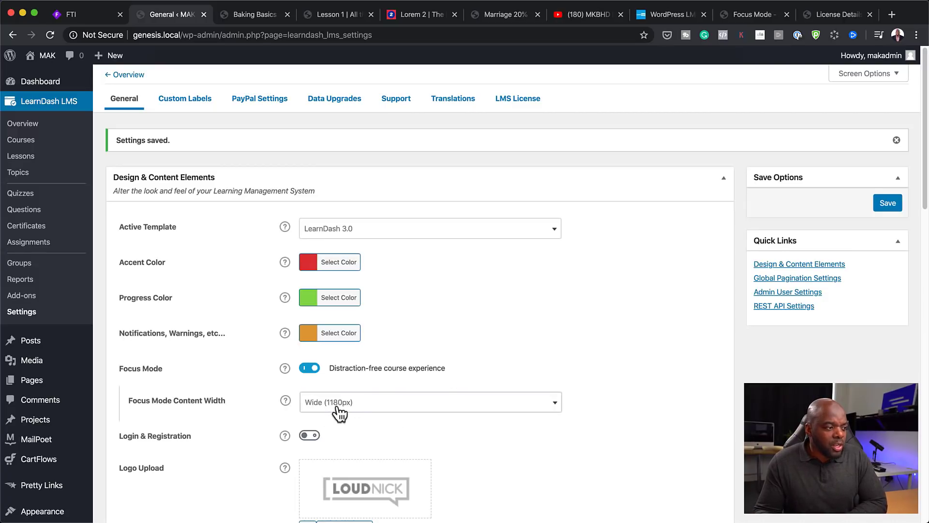
click(887, 204)
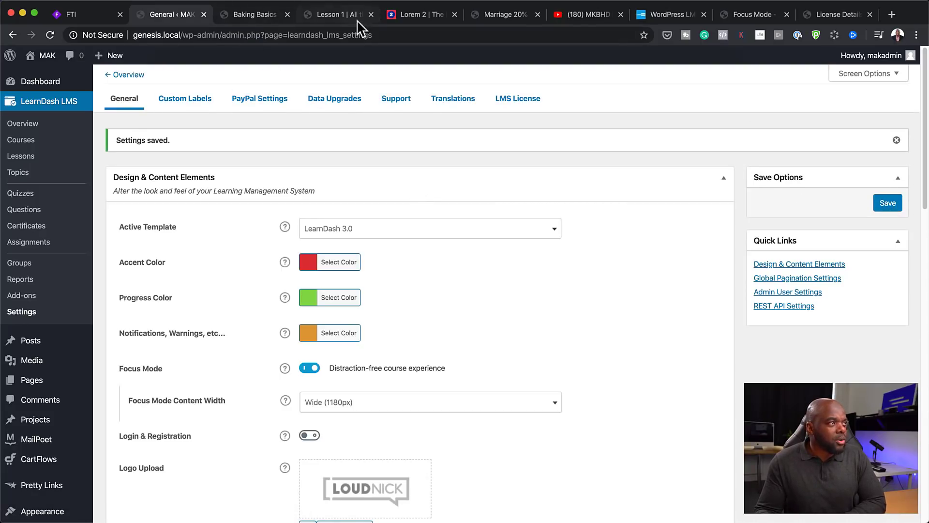
- Reload the live Lesson 1 page to check the new styling and mark the lesson complete
click(255, 16)
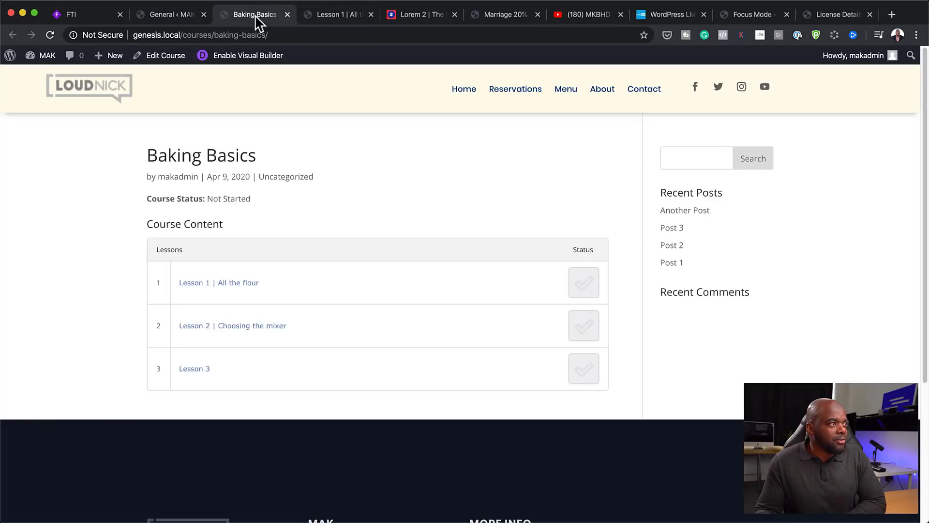
click(342, 17)
click(48, 34)
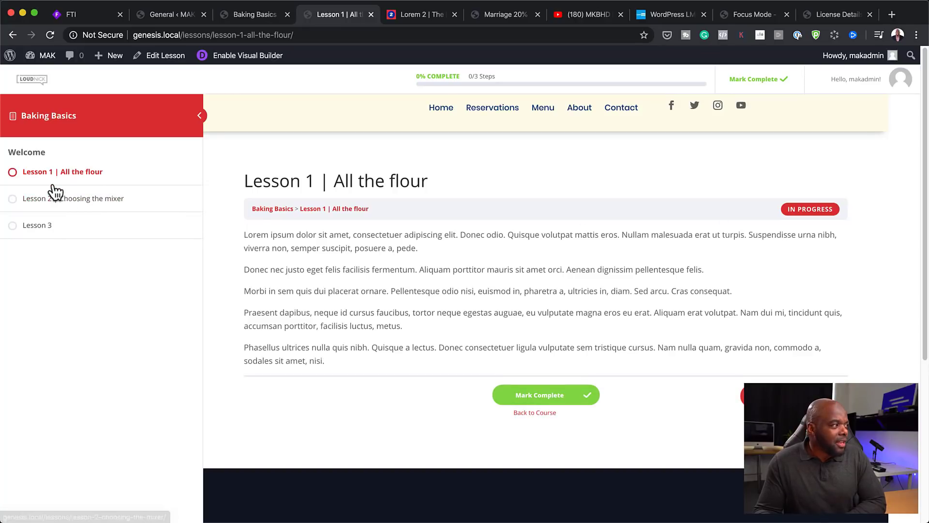
click(552, 397)
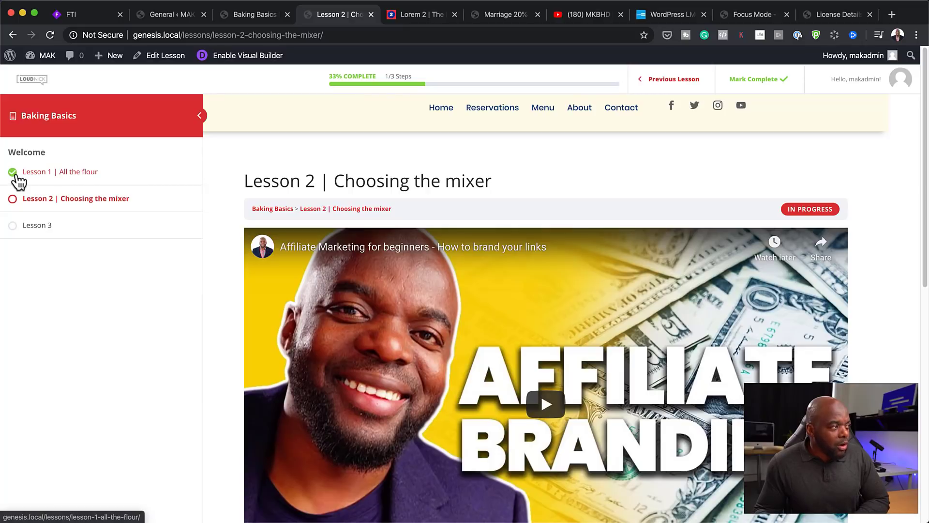
- Return to the LearnDash admin and look over the general settings and the Courses, Lessons and Topics pages
click(180, 14)
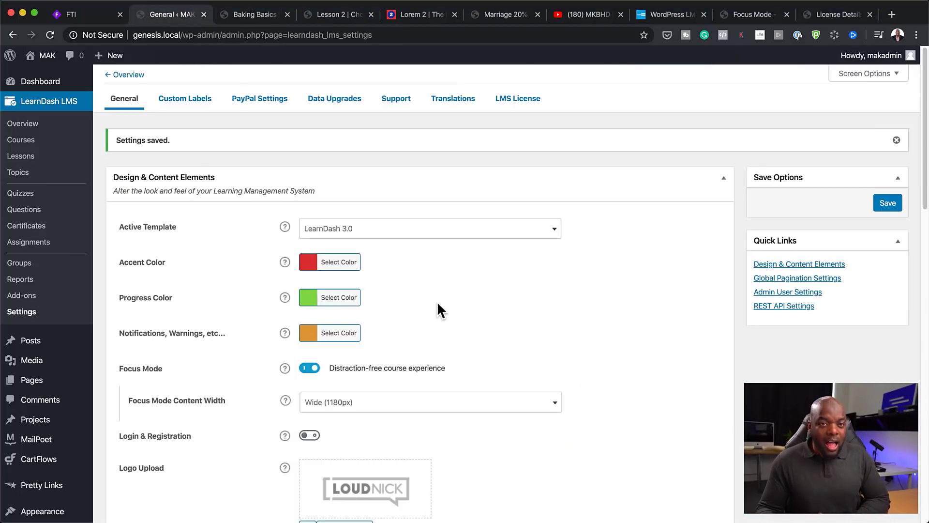
scroll(446, 297, down, 3)
scroll(446, 295, down, 2)
scroll(446, 295, up, 5)
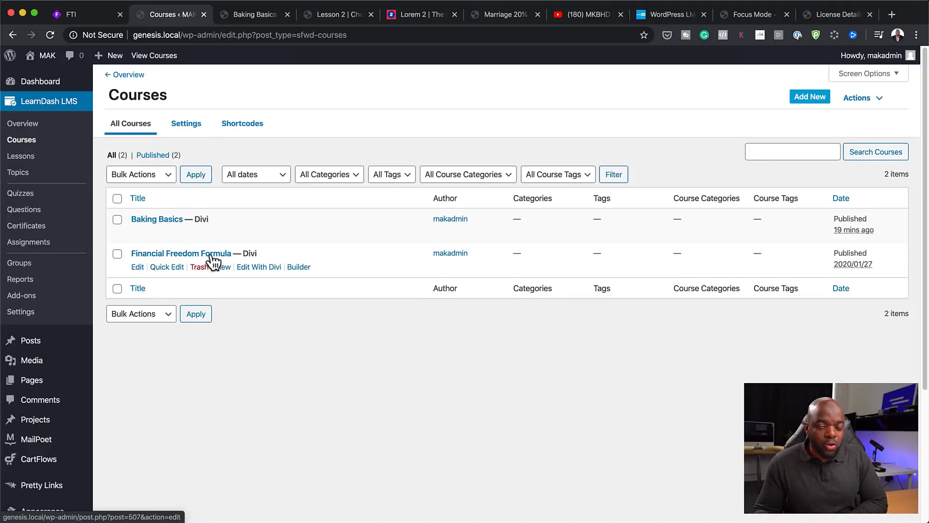
click(29, 160)
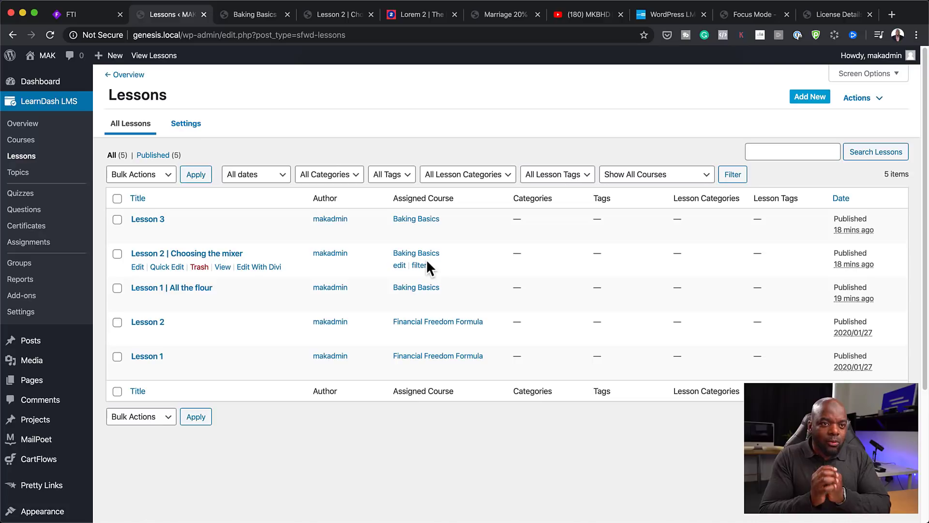
click(19, 182)
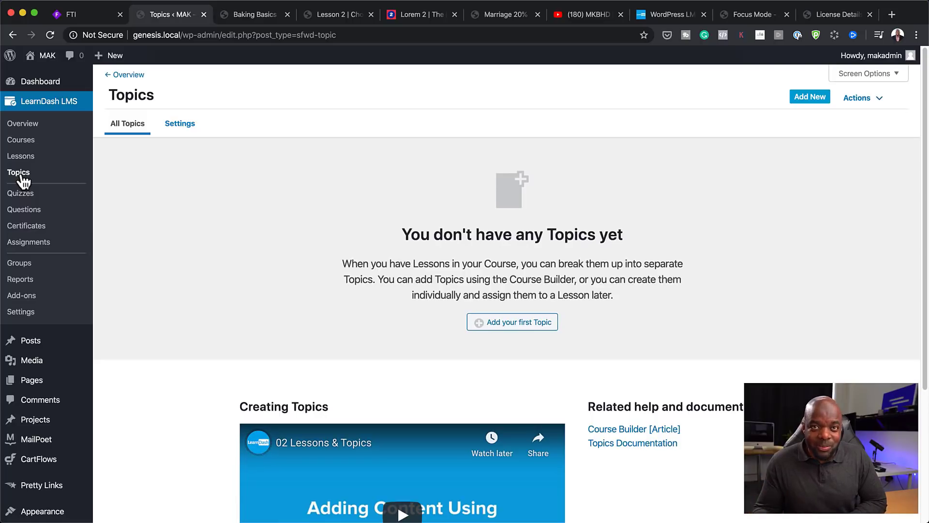
scroll(521, 361, down, 3)
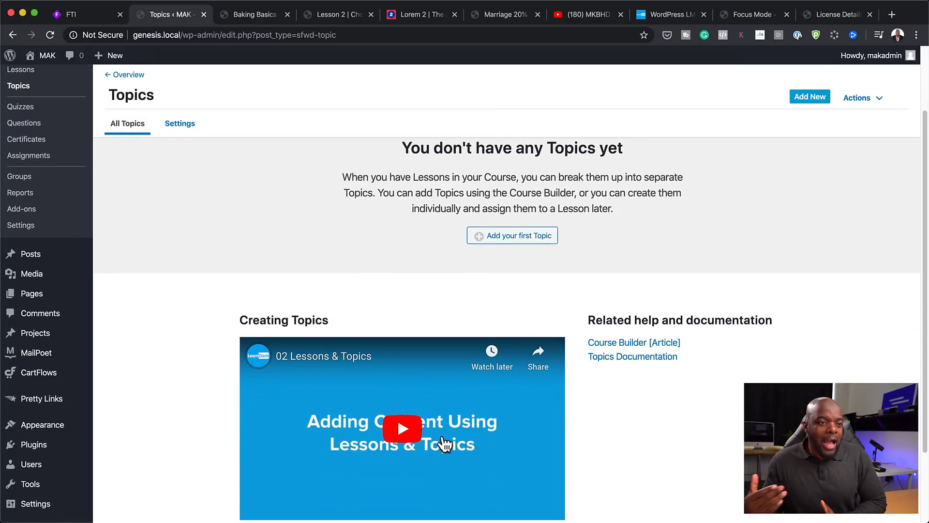
scroll(712, 429, up, 3)
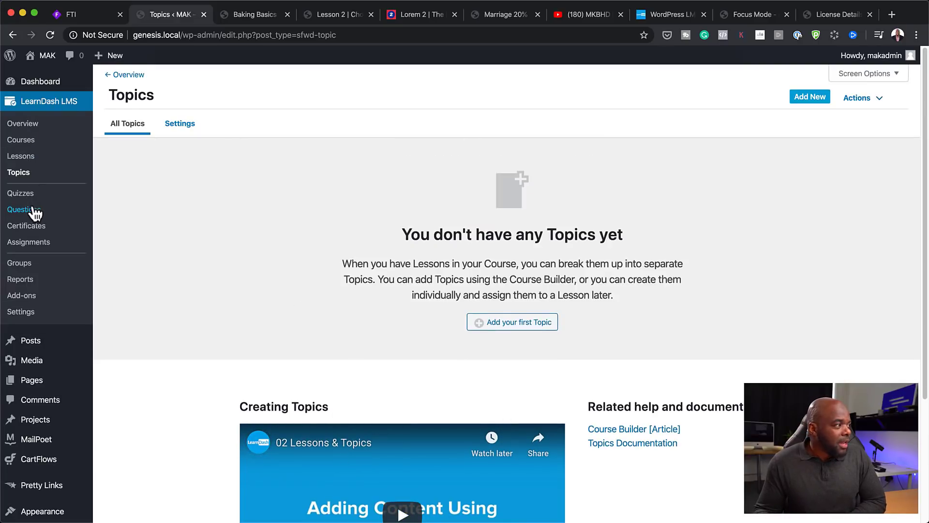
- Look at the Quizzes page and a blank new quiz, leave it unsaved, and view the Certificates page
click(23, 193)
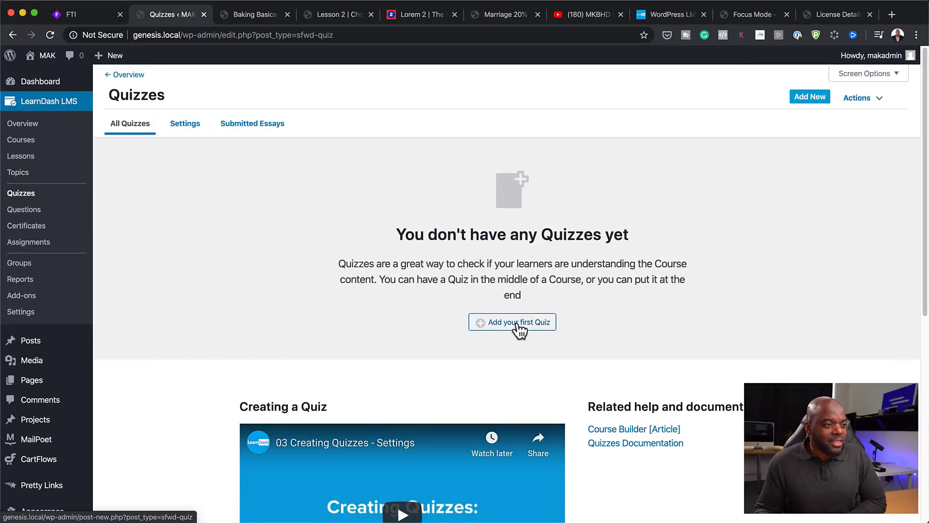
click(502, 323)
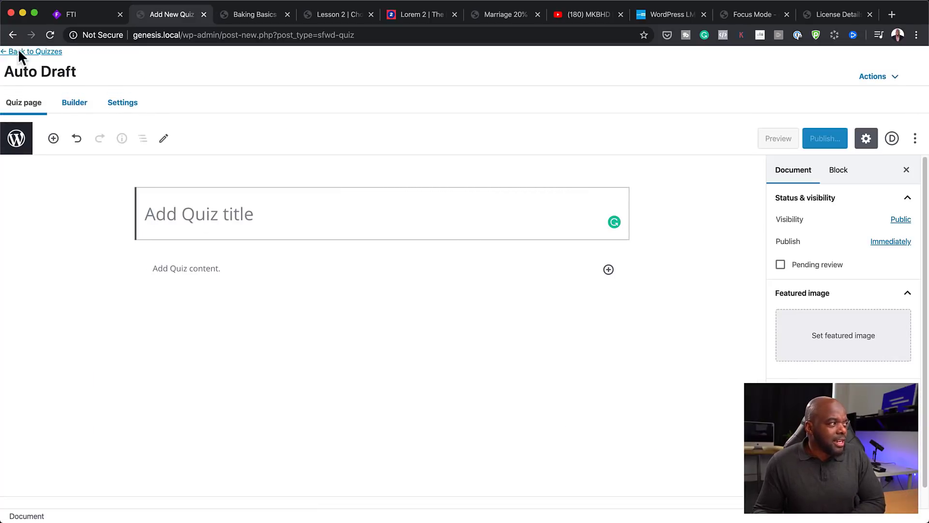
click(13, 34)
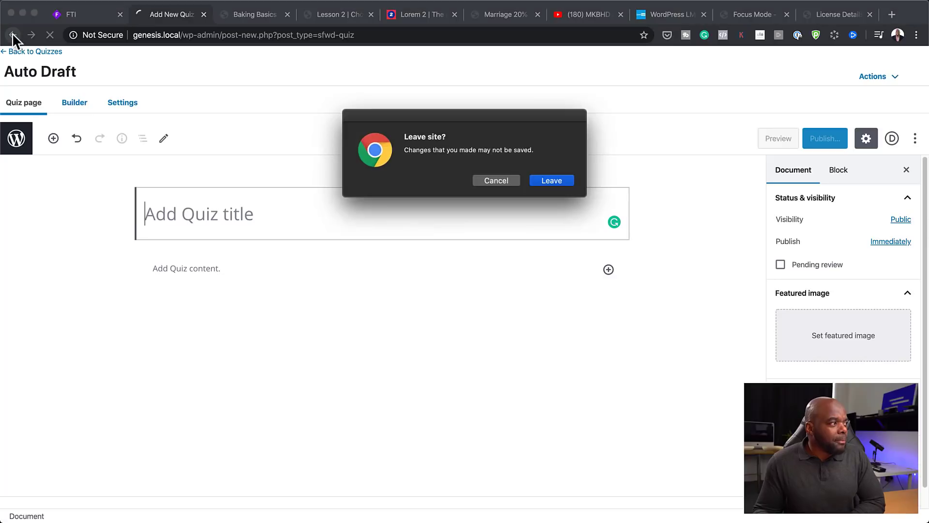
click(551, 180)
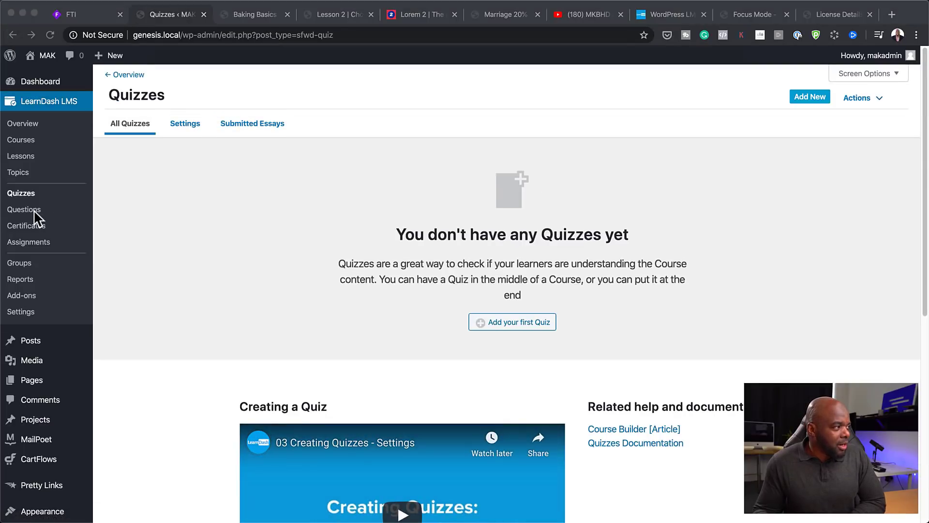
click(36, 228)
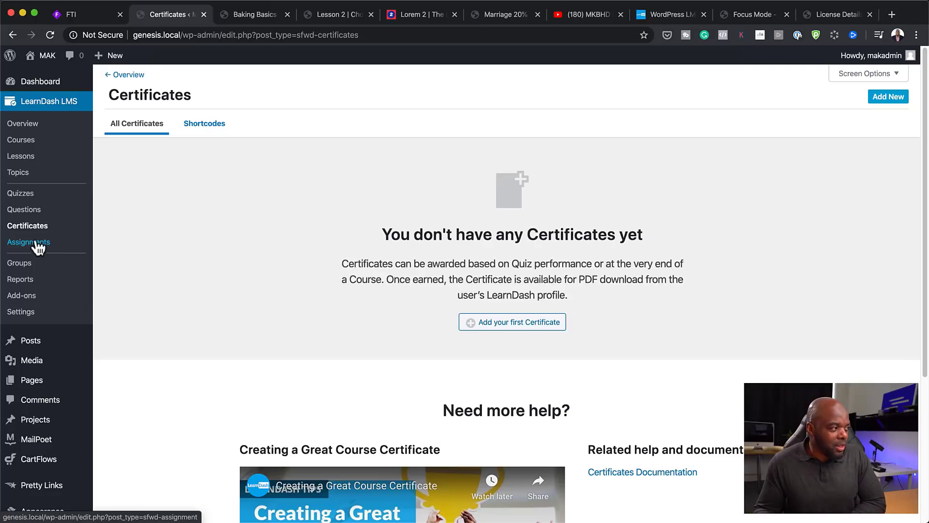
- Install and activate the WooCommerce for LearnDash add-on
click(28, 300)
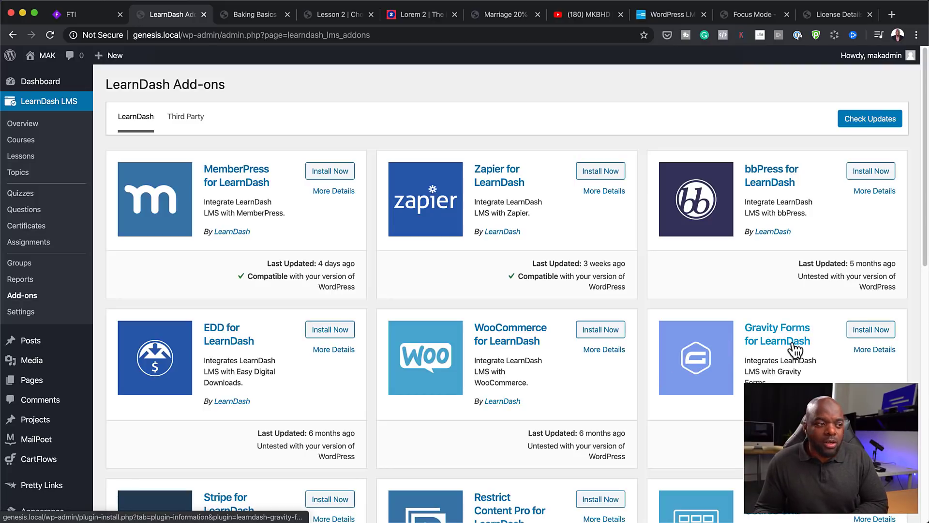
click(597, 334)
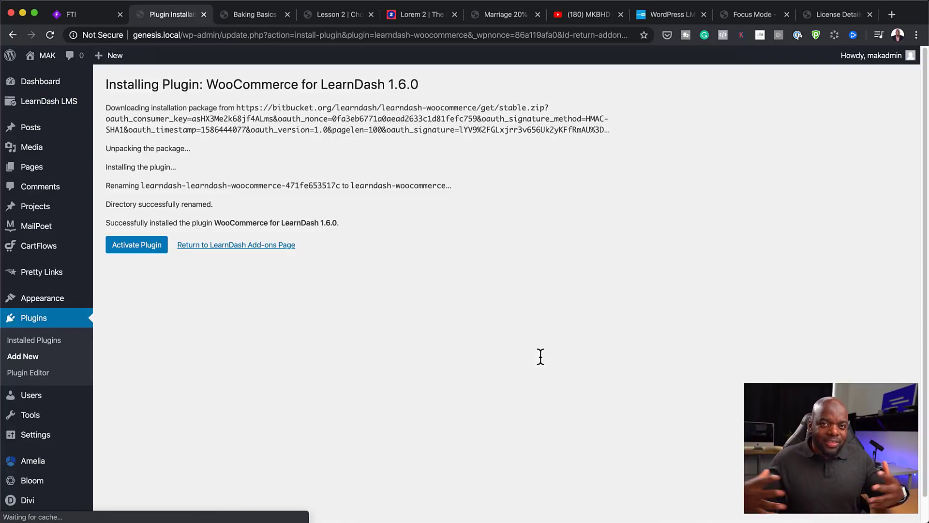
click(135, 246)
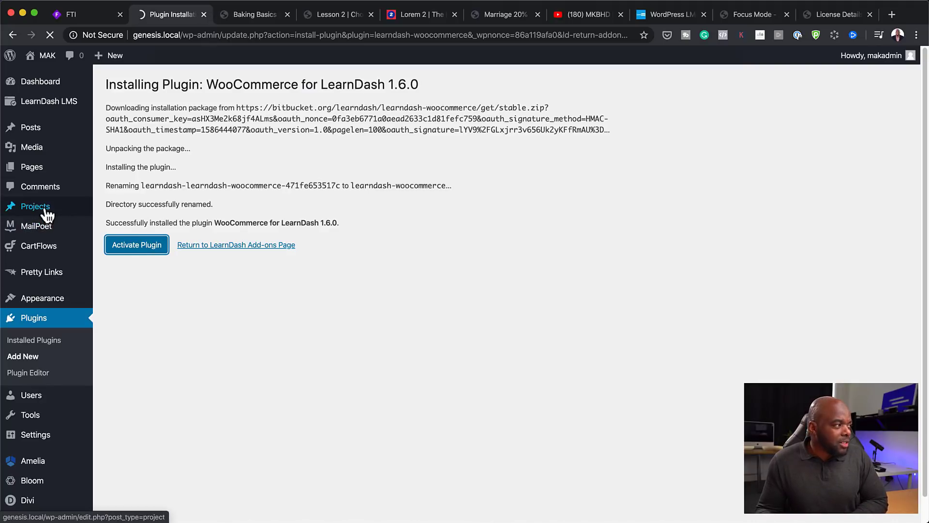
mouse_move(66, 258)
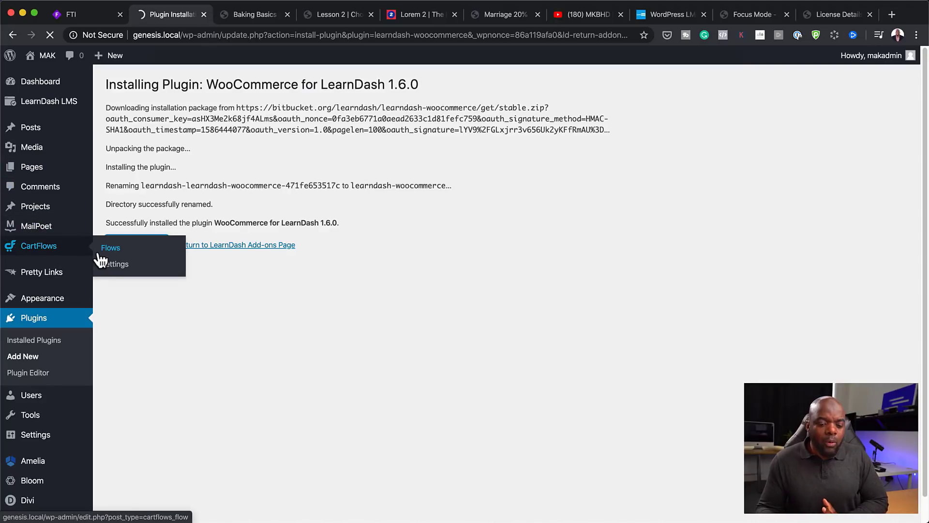
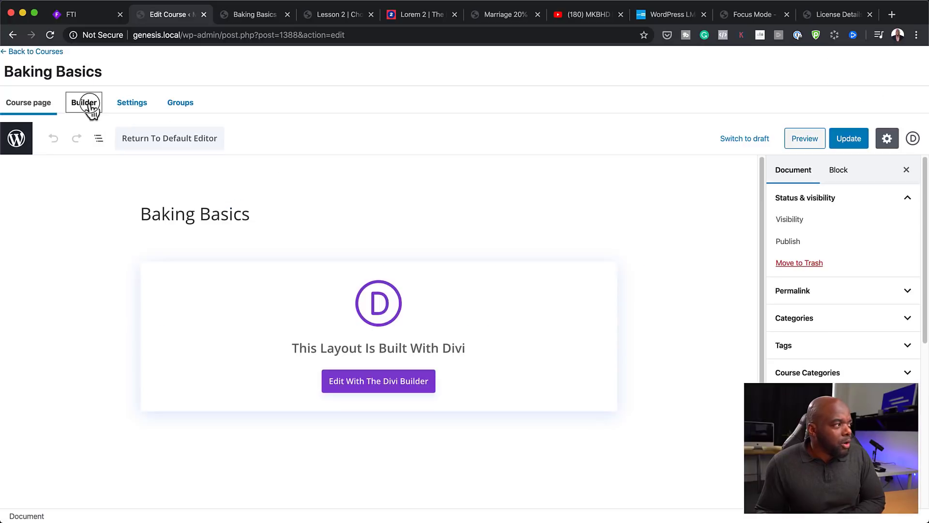
- Look over the Baking Basics course builder and enable Course Materials in the course's settings
click(90, 104)
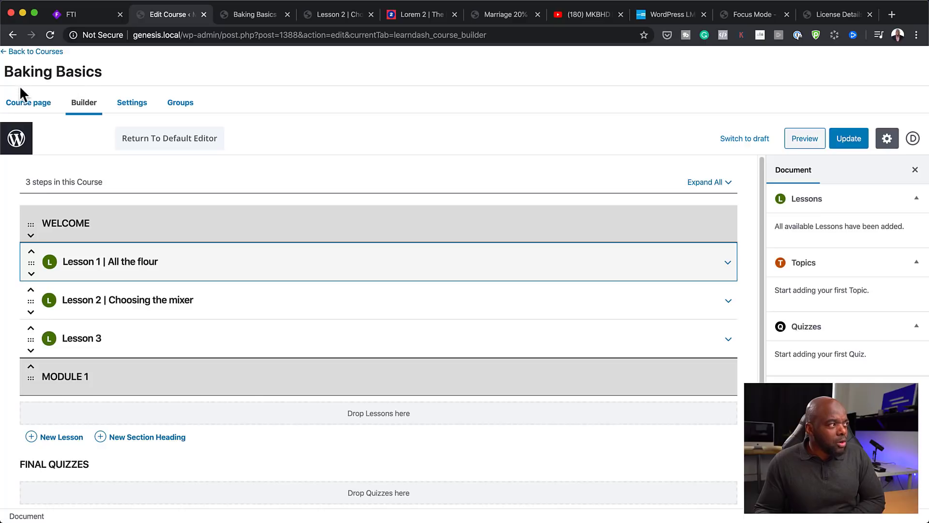
click(131, 109)
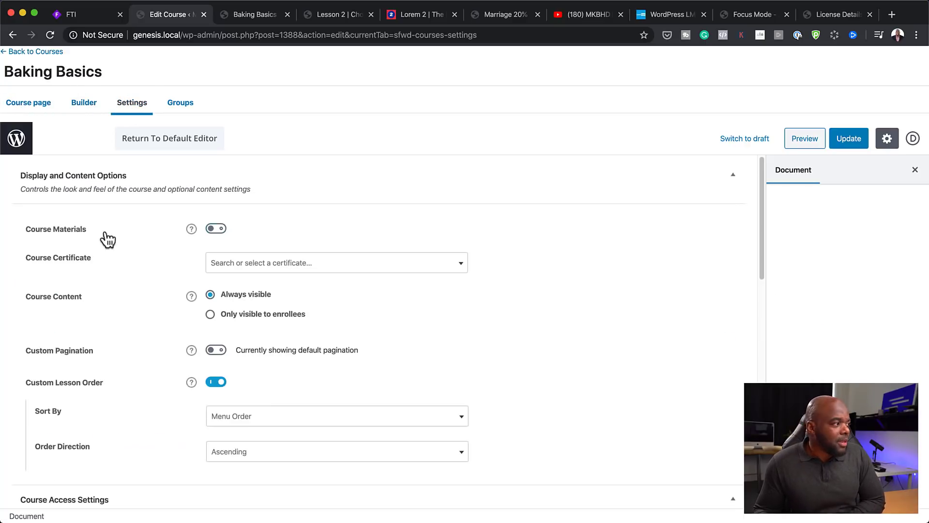
click(218, 233)
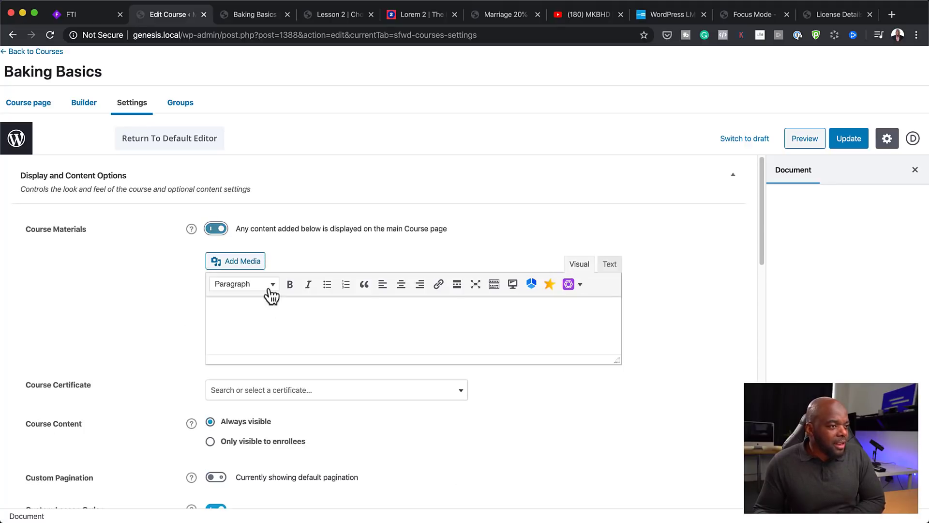
click(228, 312)
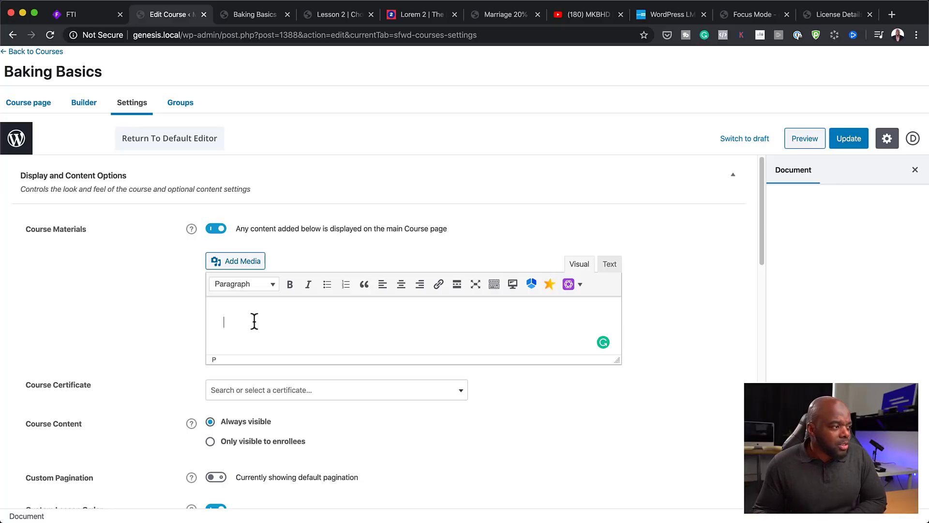
- Examine the course's certificate, content visibility, pagination, lesson order and access mode options
scroll(186, 336, down, 3)
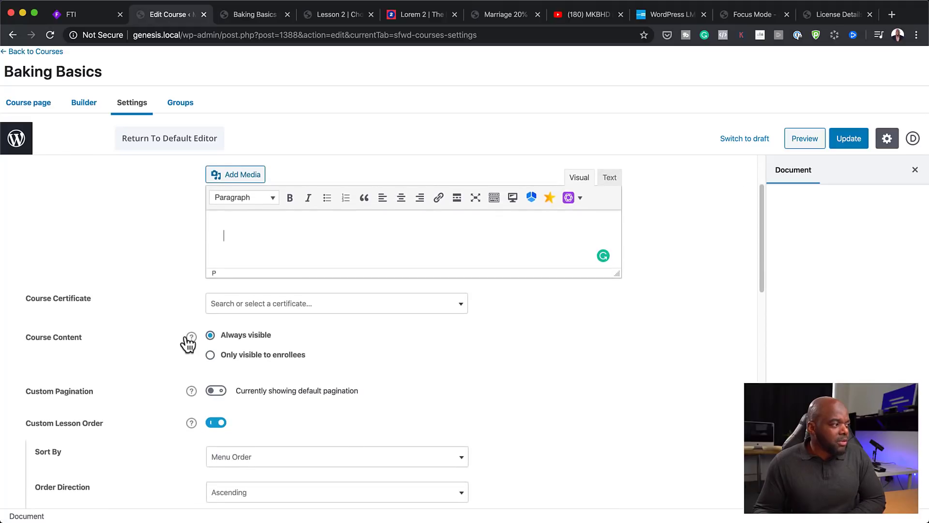
click(292, 303)
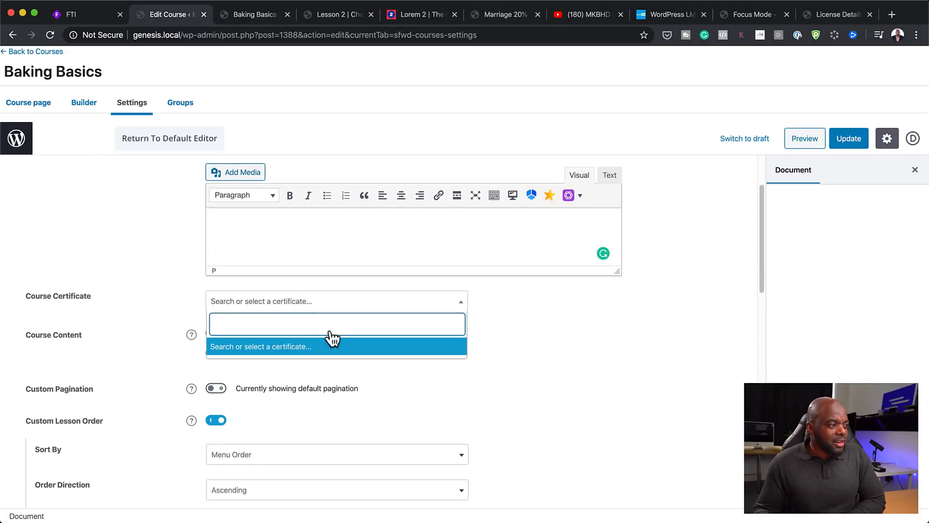
click(545, 322)
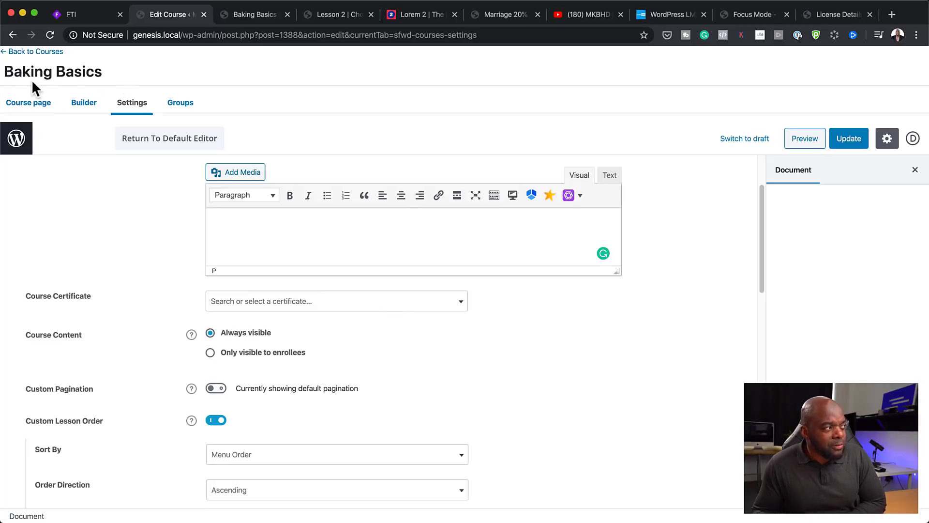
scroll(148, 361, down, 2)
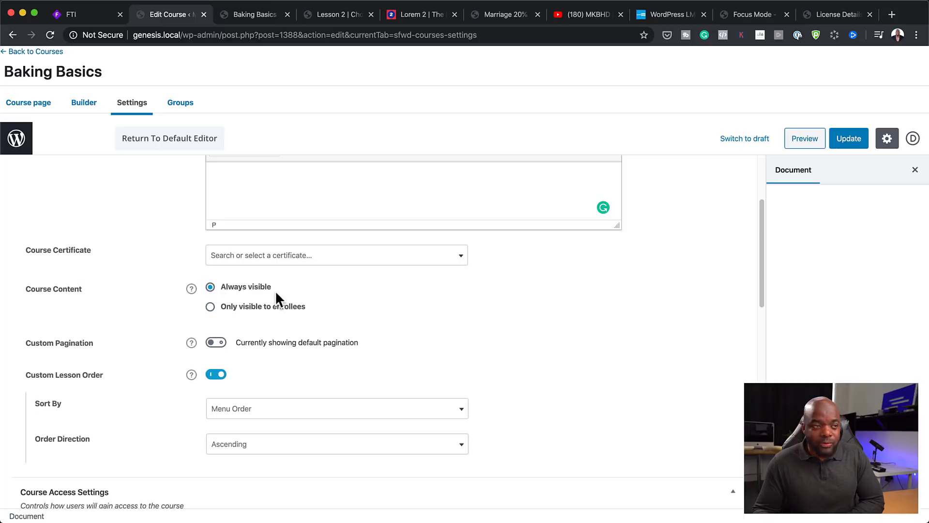
scroll(169, 361, down, 4)
scroll(170, 367, down, 7)
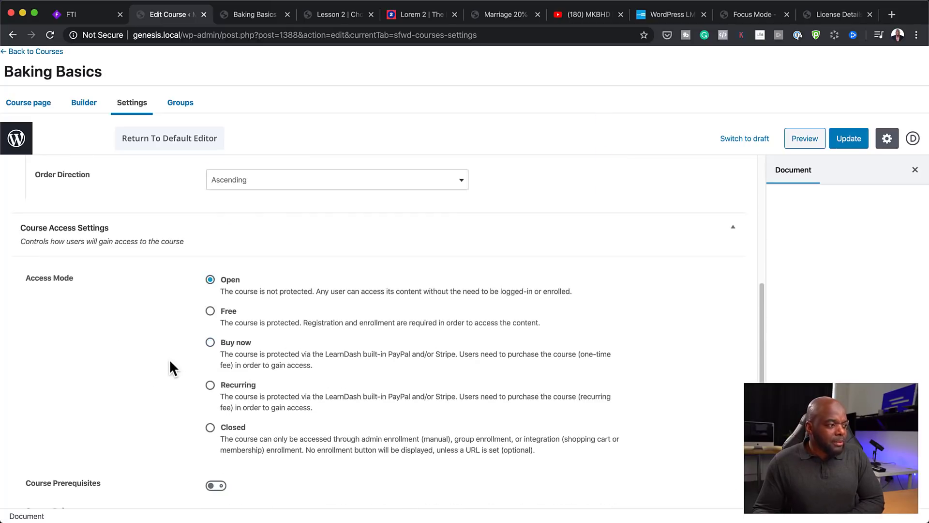
- Set the course's access mode to Buy now and open its Course Price for entry
scroll(195, 360, down, 3)
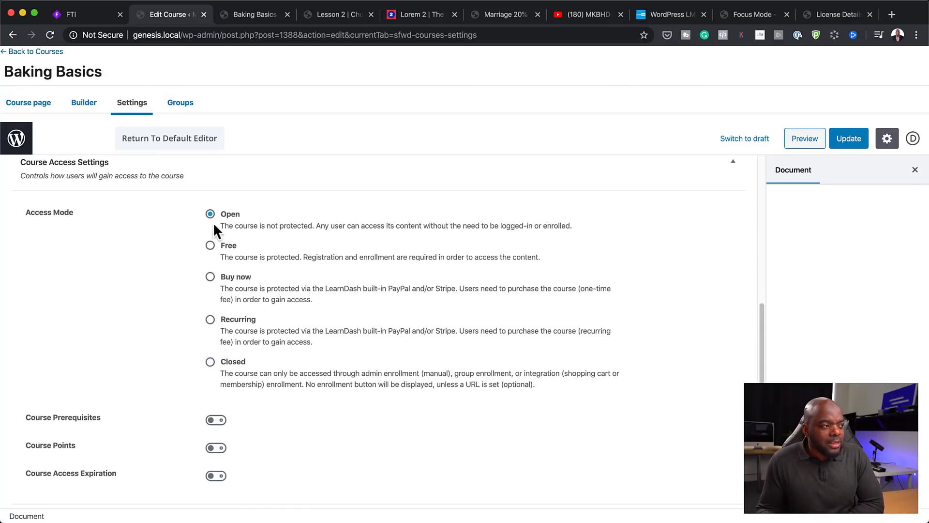
click(210, 245)
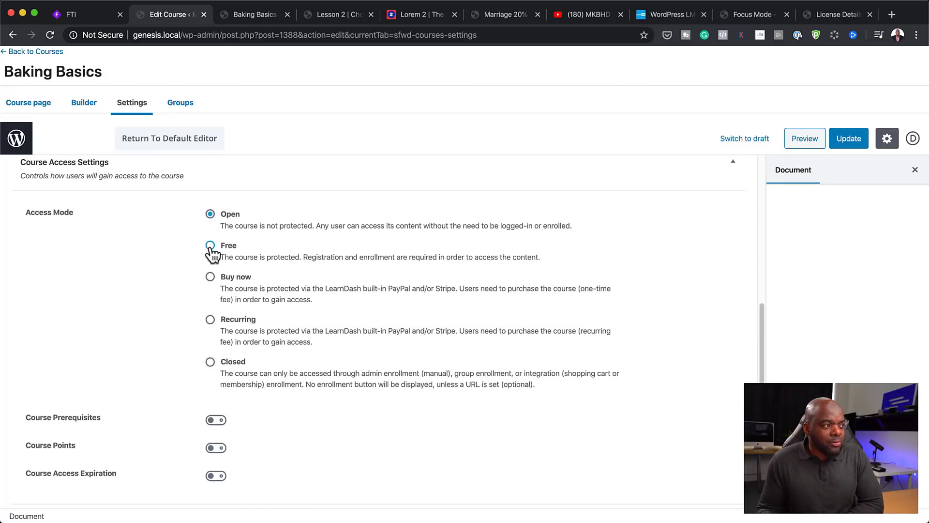
click(210, 277)
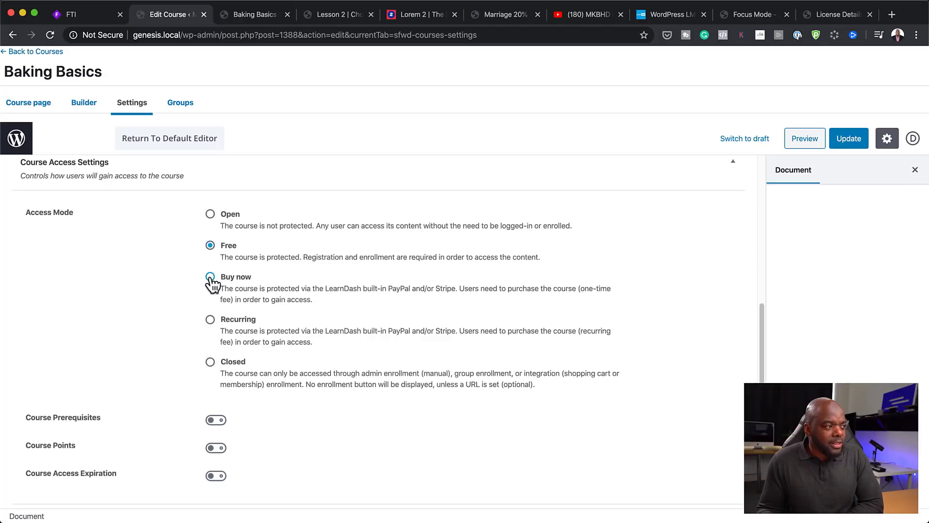
click(404, 330)
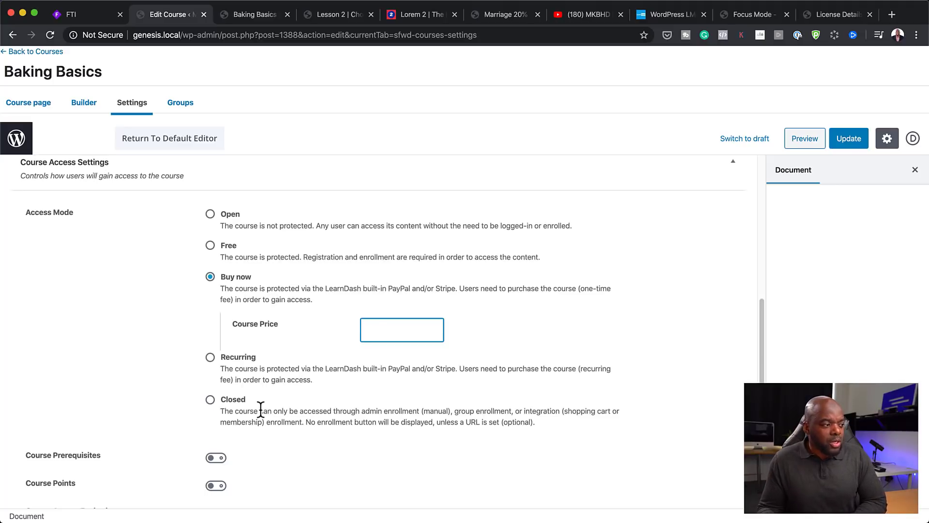
- Enable Course Prerequisites with the Any Selected compare mode and look through the selectable courses without choosing one
scroll(299, 429, down, 5)
click(215, 348)
scroll(300, 391, down, 2)
scroll(300, 391, down, 1)
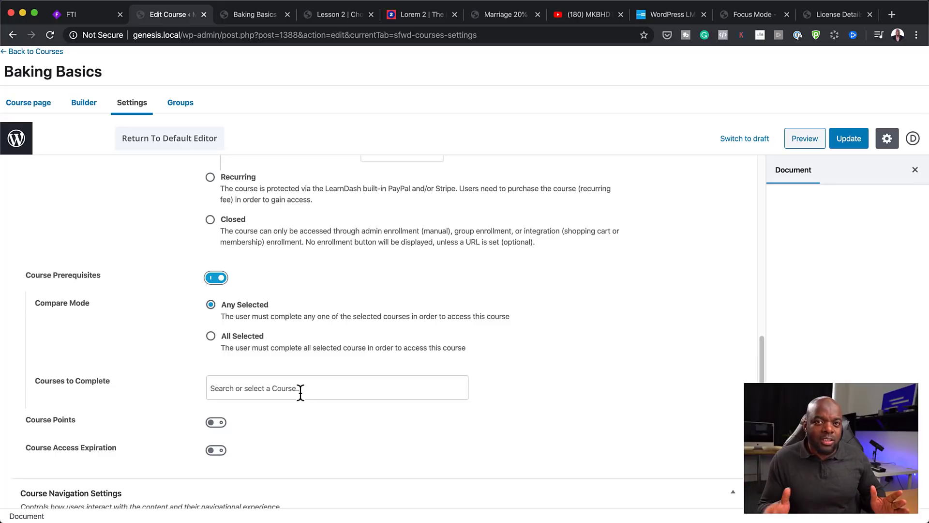
click(311, 389)
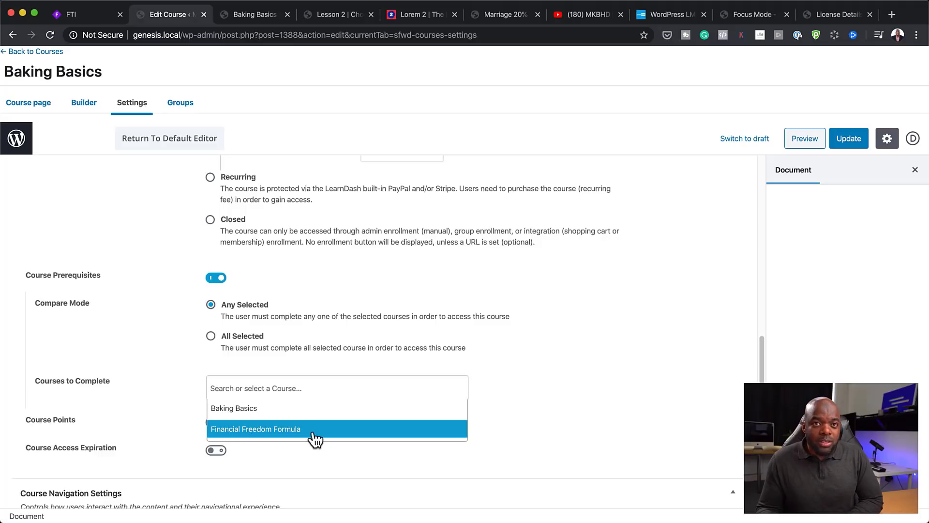
click(549, 400)
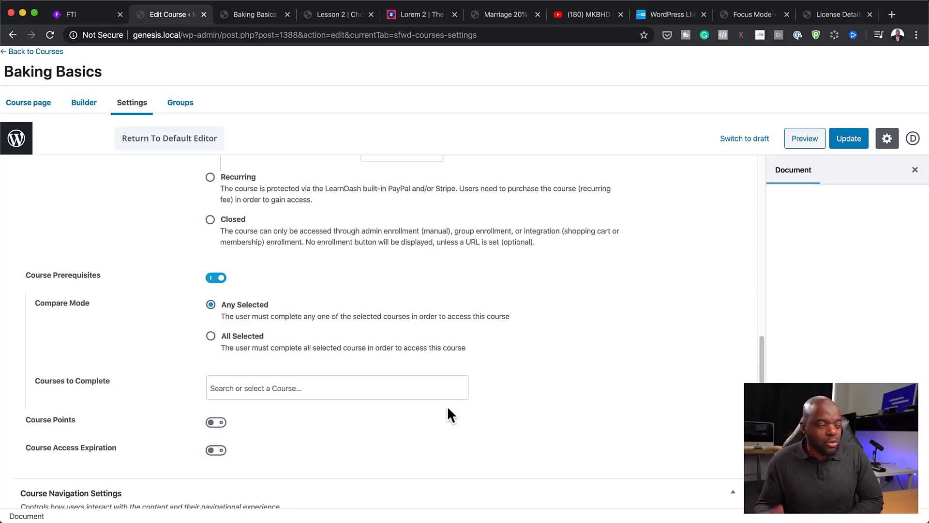
- Enable Course Points and set the points awarded on completion to 100
click(218, 423)
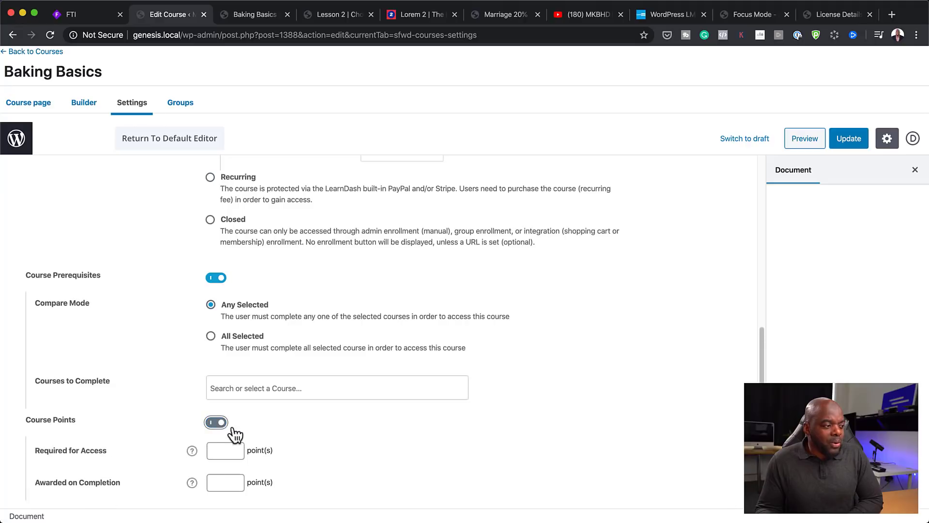
scroll(387, 457, down, 2)
scroll(399, 451, down, 3)
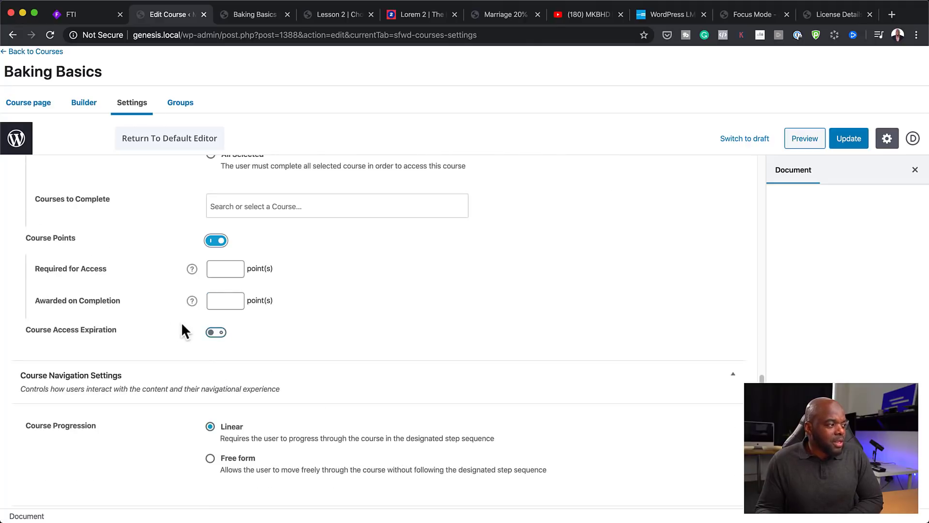
click(222, 303)
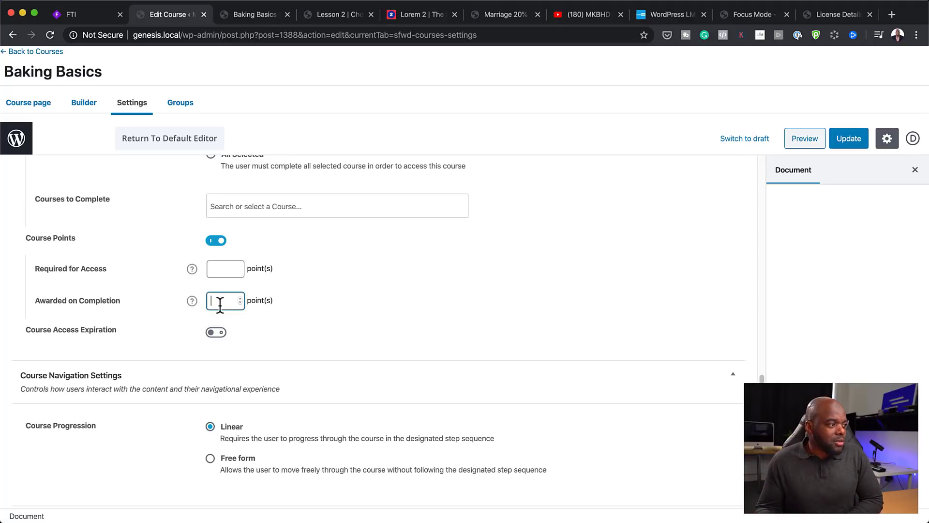
text(100)
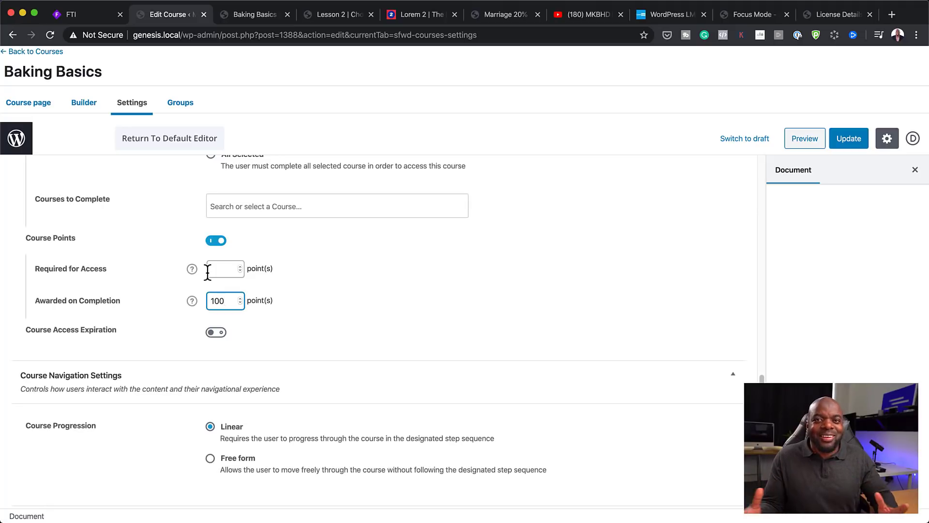
- Assign the Sales Landing (#941) CartFlows template to the course and update the course
scroll(376, 308, down, 2)
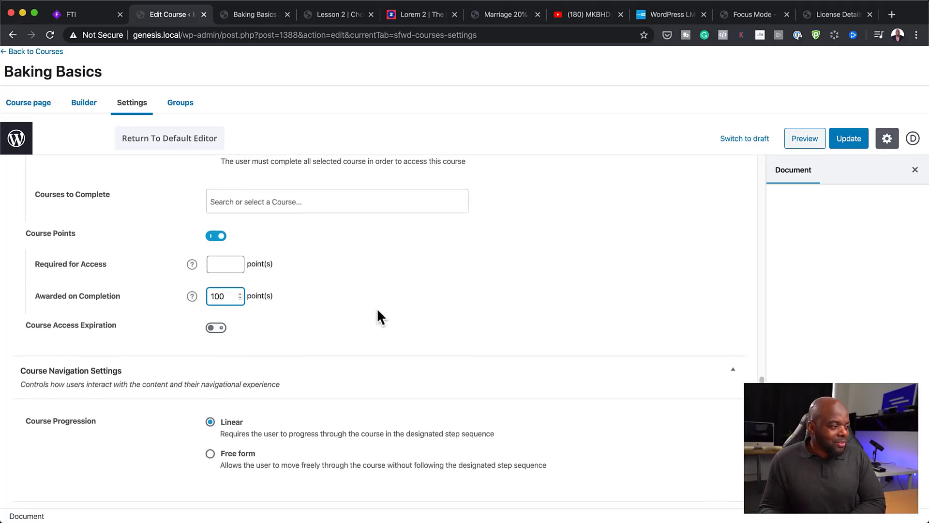
scroll(378, 310, down, 1)
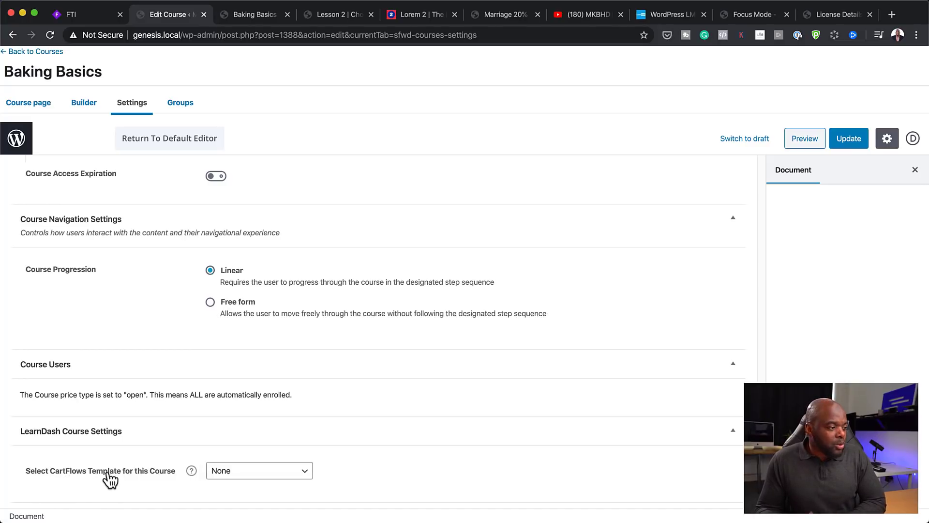
click(272, 473)
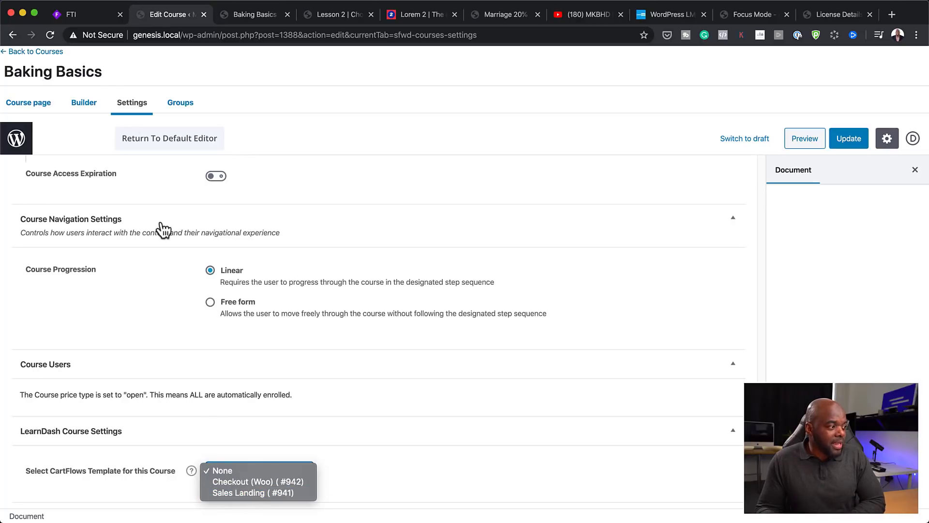
click(246, 493)
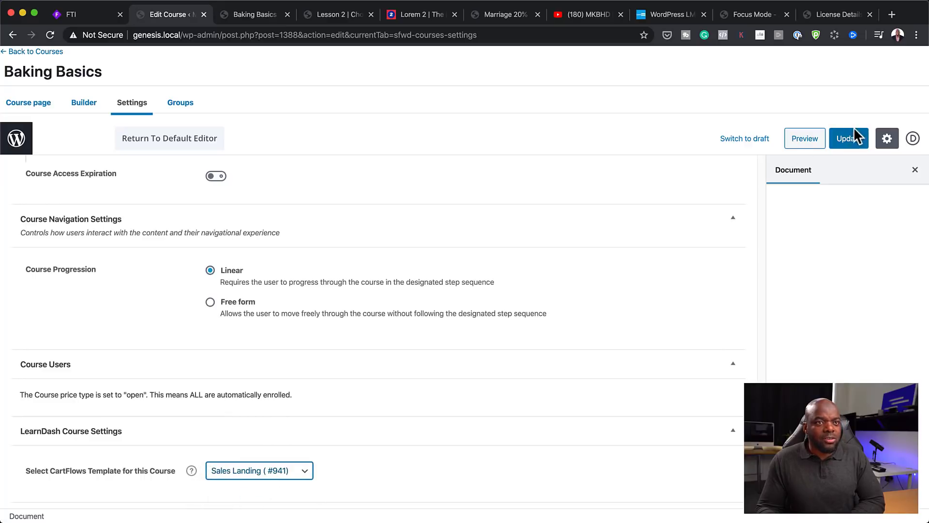
click(850, 140)
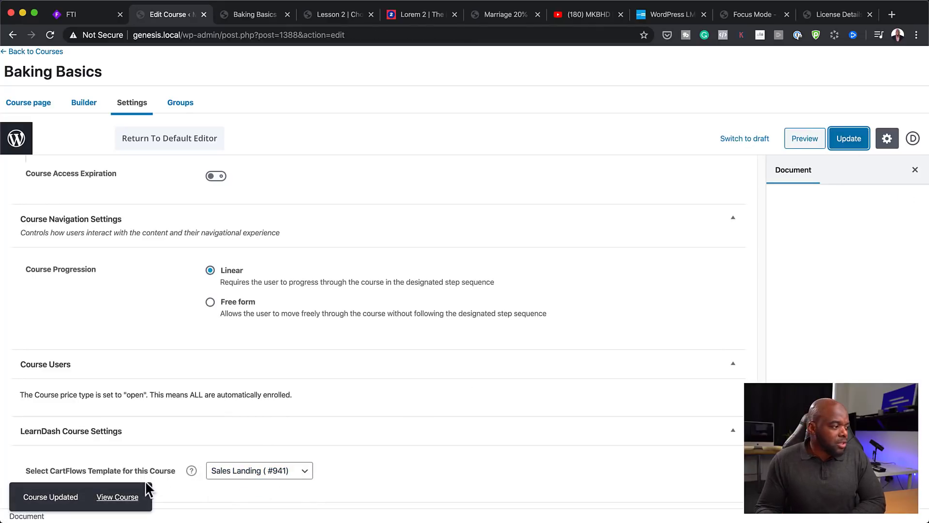
- View the updated course's public page and copy its web address
click(117, 498)
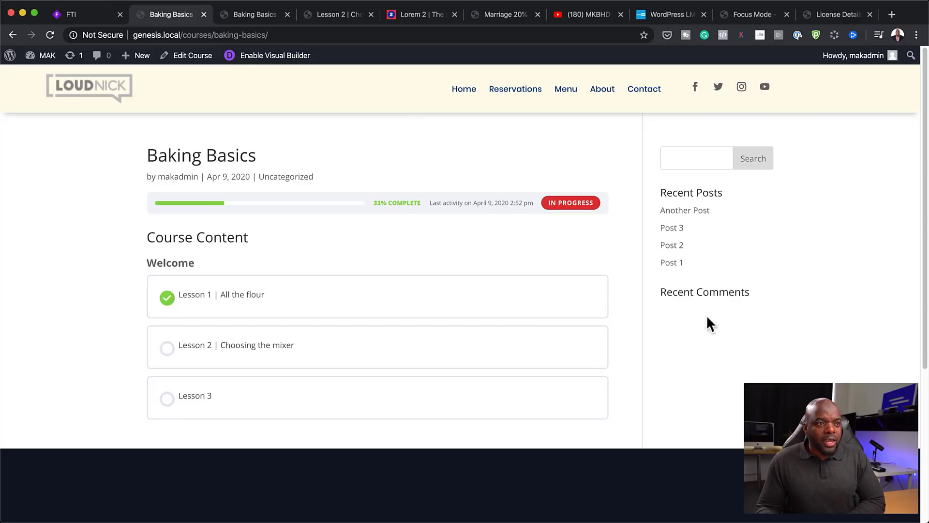
click(290, 34)
key(super+c)
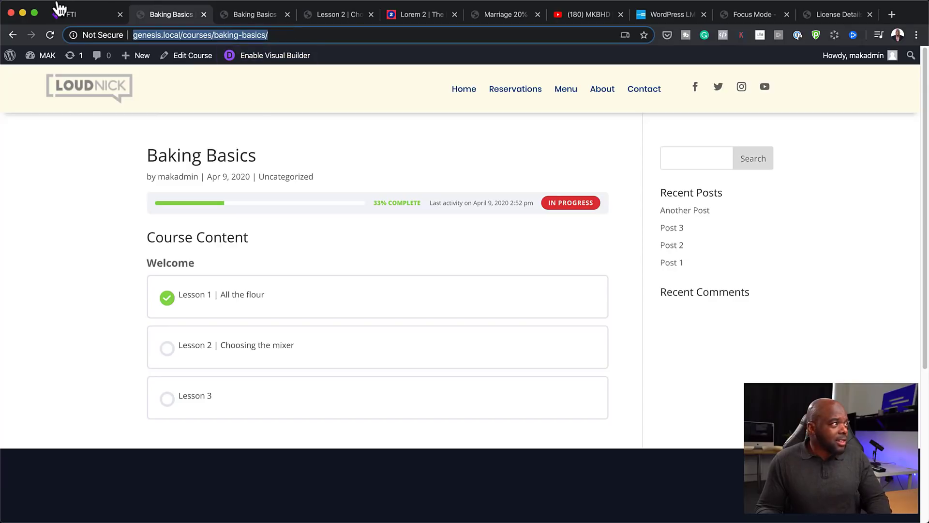
- Load the copied course address in a new incognito window, follow the sales page's offer link, and close the window
click(81, 6)
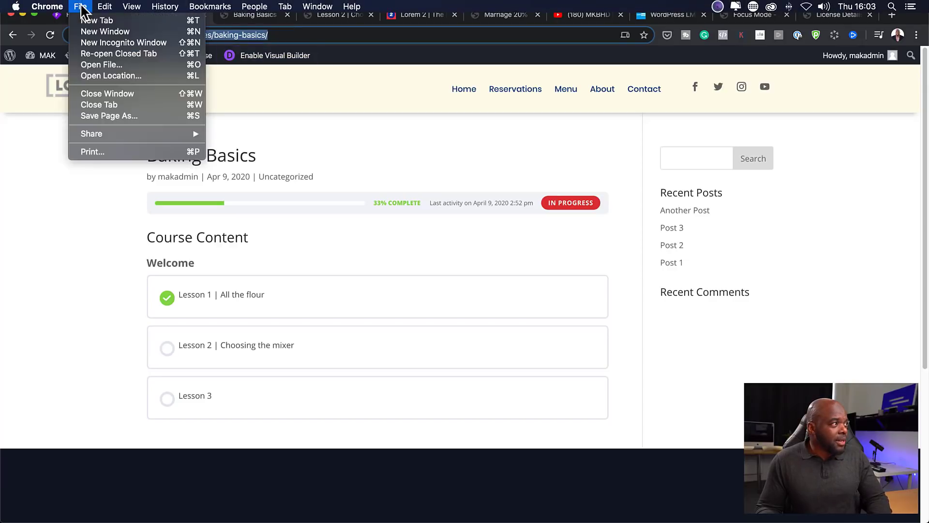
click(111, 41)
key(super+v)
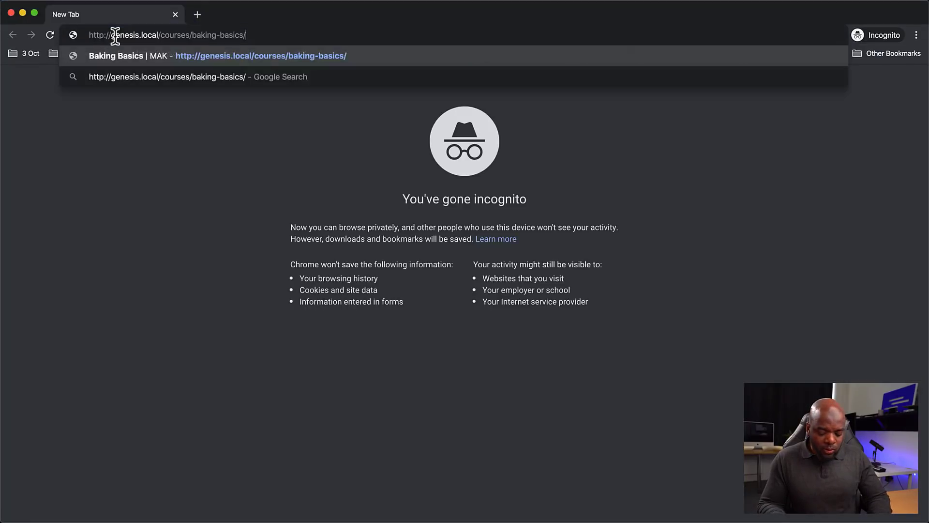
key(Return)
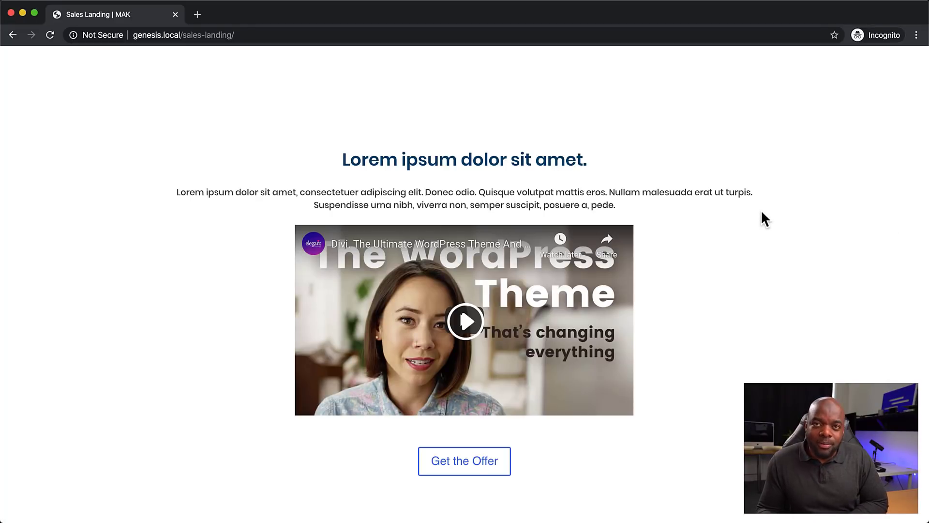
click(463, 469)
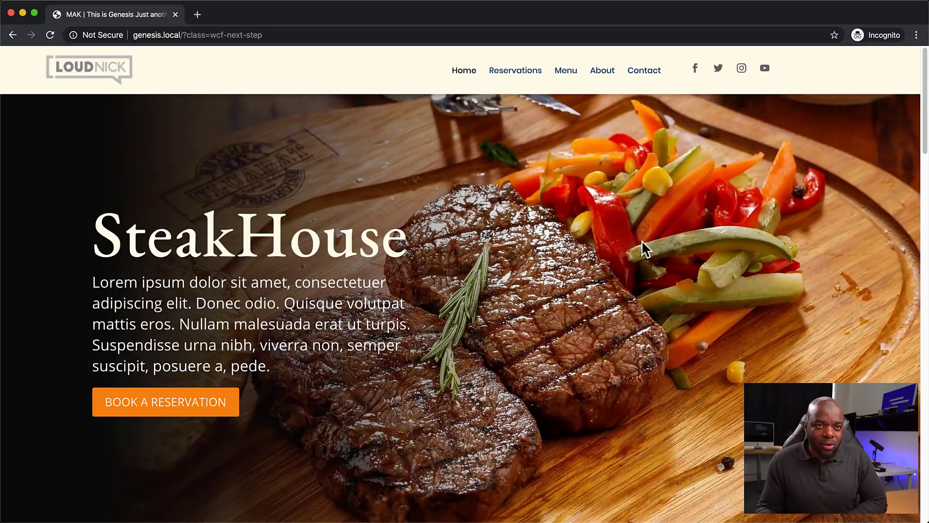
click(11, 13)
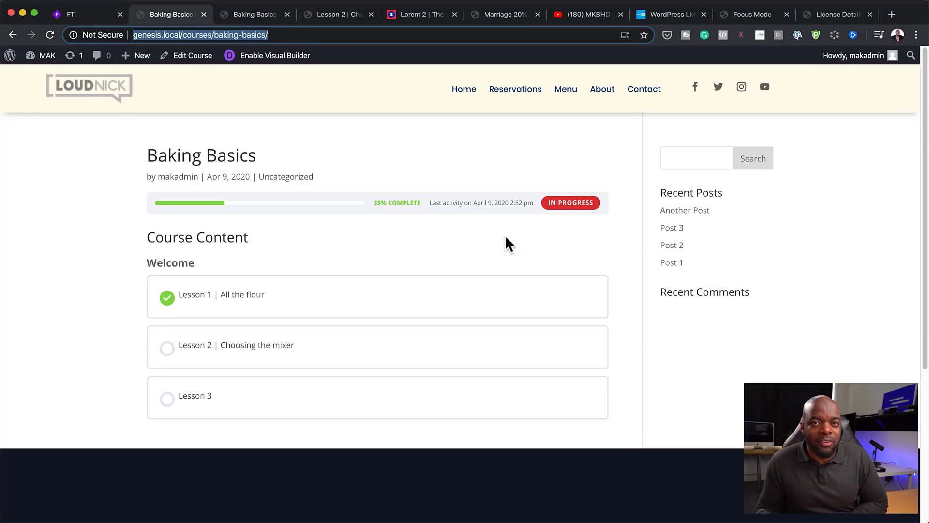